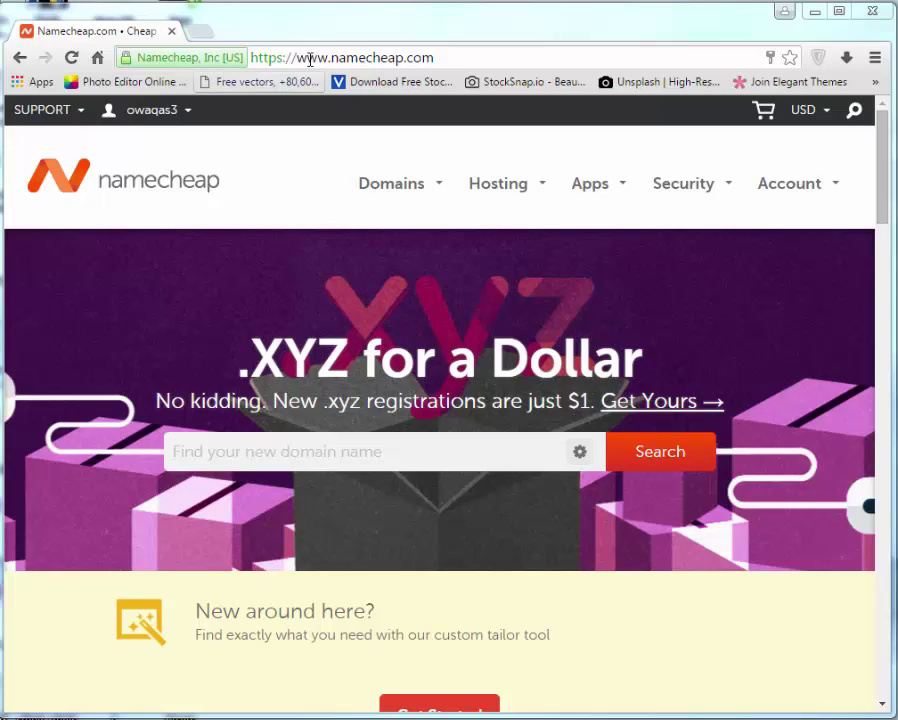
{"action": "left_click_drag", "start_coordinate": [441, 58], "coordinate": [246, 57]}
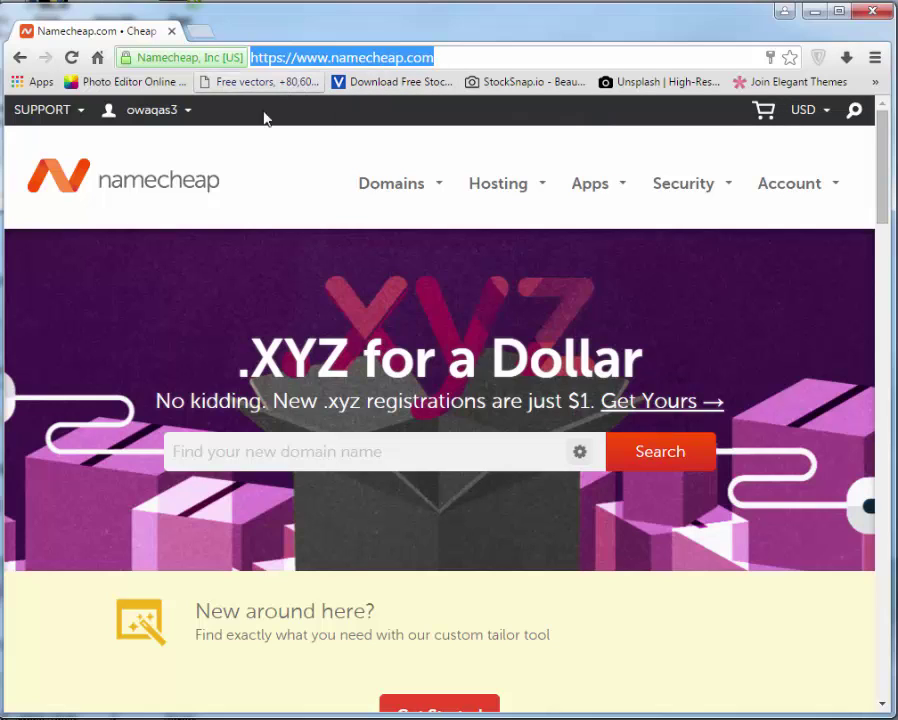
{"action": "mouse_move", "coordinate": [175, 119]}
{"action": "left_click", "coordinate": [455, 60]}
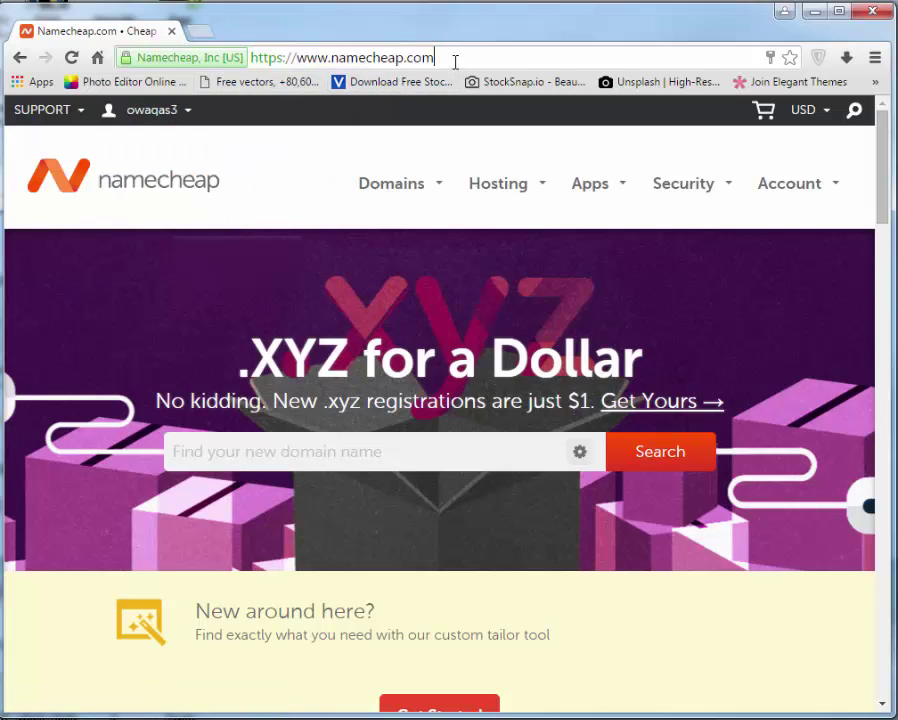
{"action": "left_click_drag", "start_coordinate": [457, 60], "coordinate": [247, 60]}
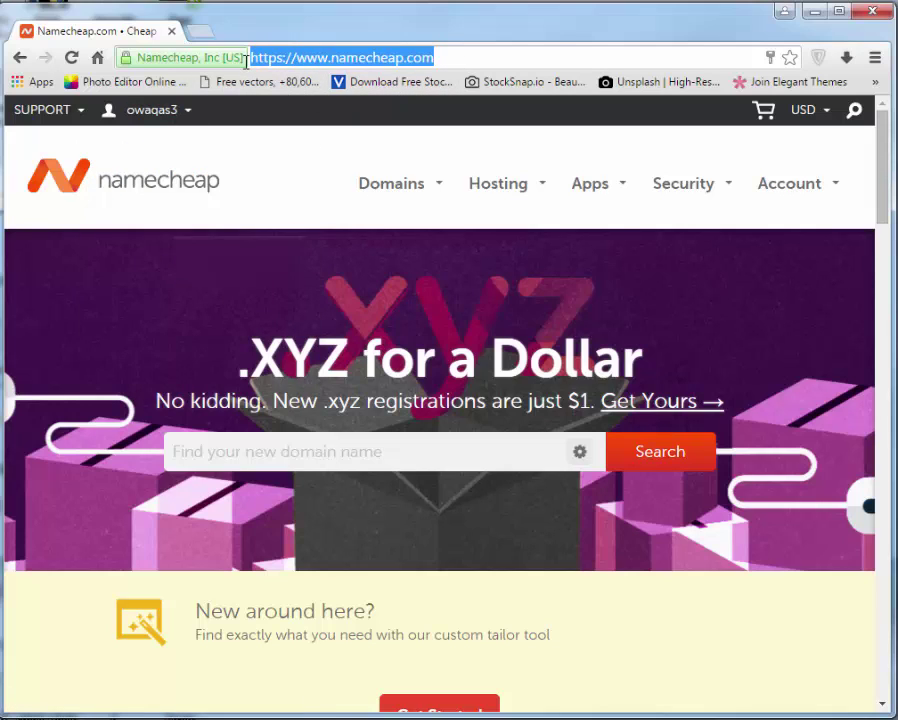
{"action": "mouse_move", "coordinate": [168, 118]}
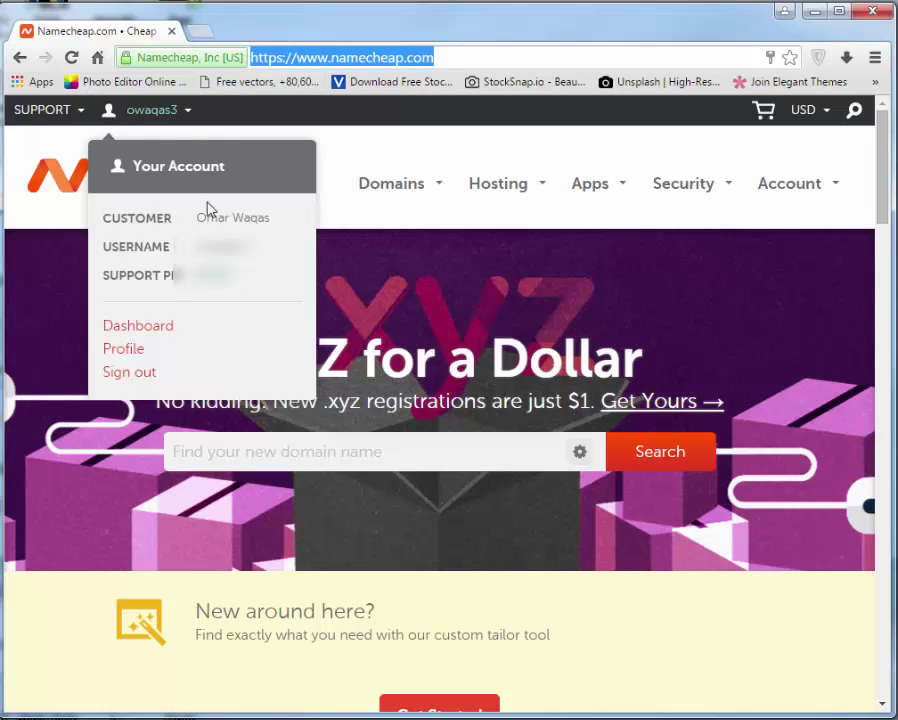
{"action": "mouse_move", "coordinate": [392, 185]}
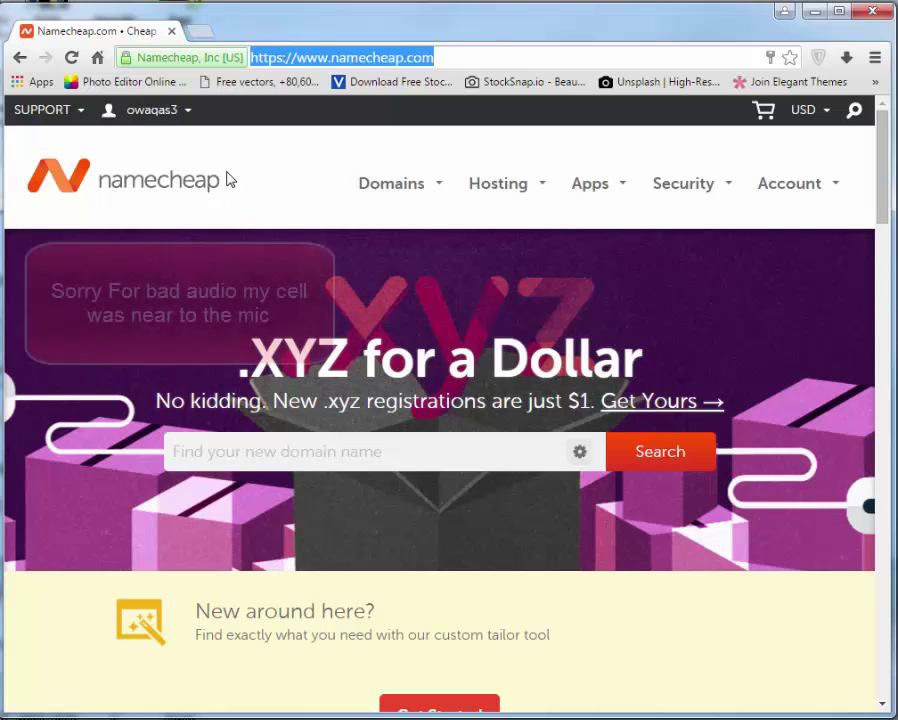
Enter galecosmetics.com as the new domain name to find
{"action": "left_click", "coordinate": [383, 460]}
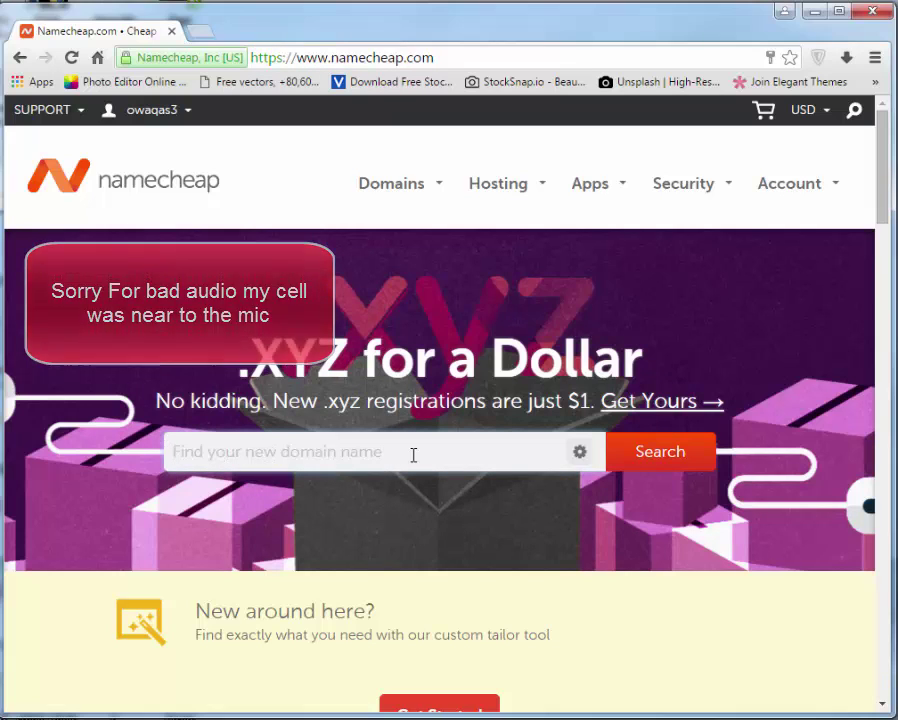
{"action": "type", "text": "galecosmetics"}
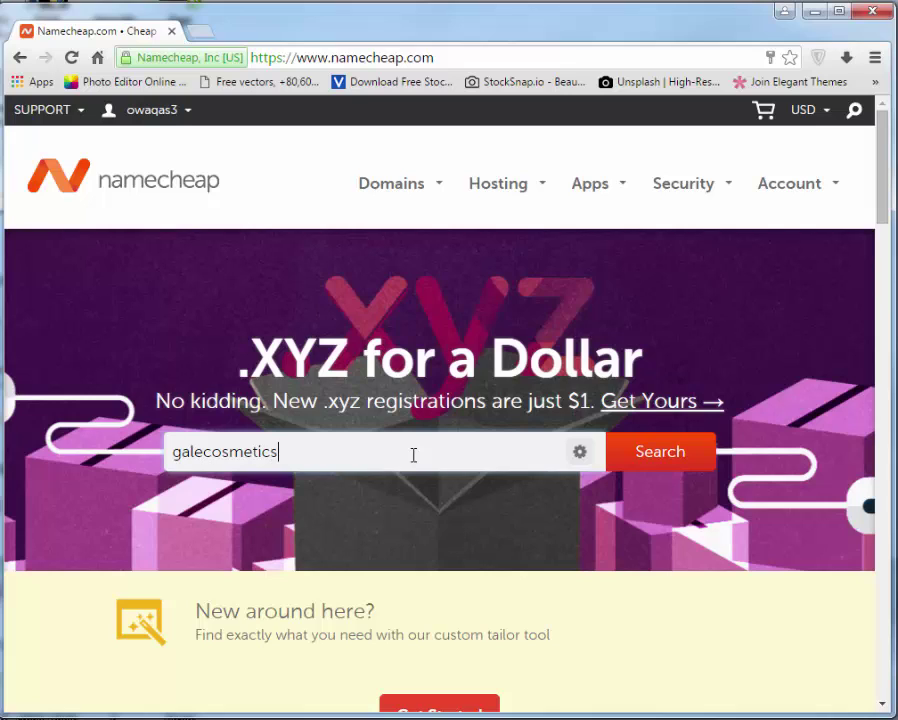
{"action": "type", "text": ".com"}
{"action": "left_click_drag", "start_coordinate": [176, 451], "coordinate": [362, 451]}
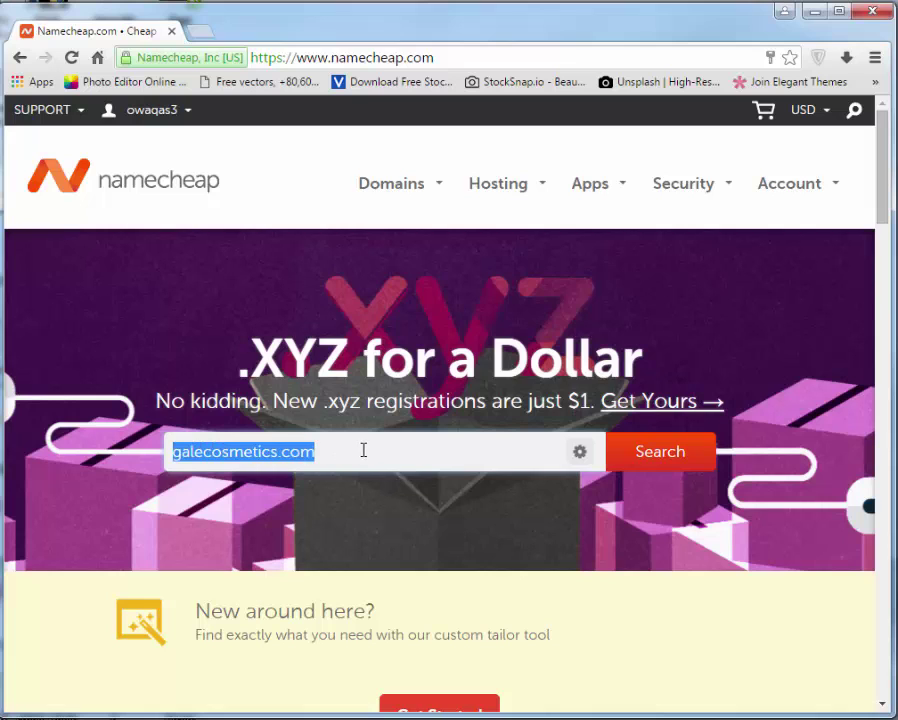
Look at the bulk search options for fully qualified names and extensions, and return to the simple domain search
{"action": "left_click", "coordinate": [579, 455]}
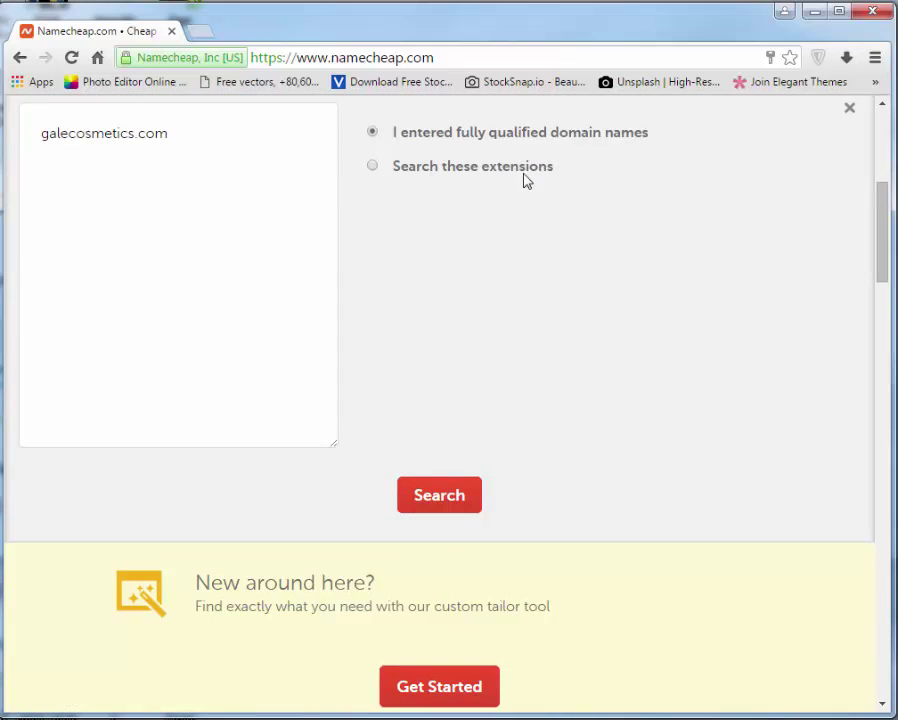
{"action": "left_click", "coordinate": [849, 108]}
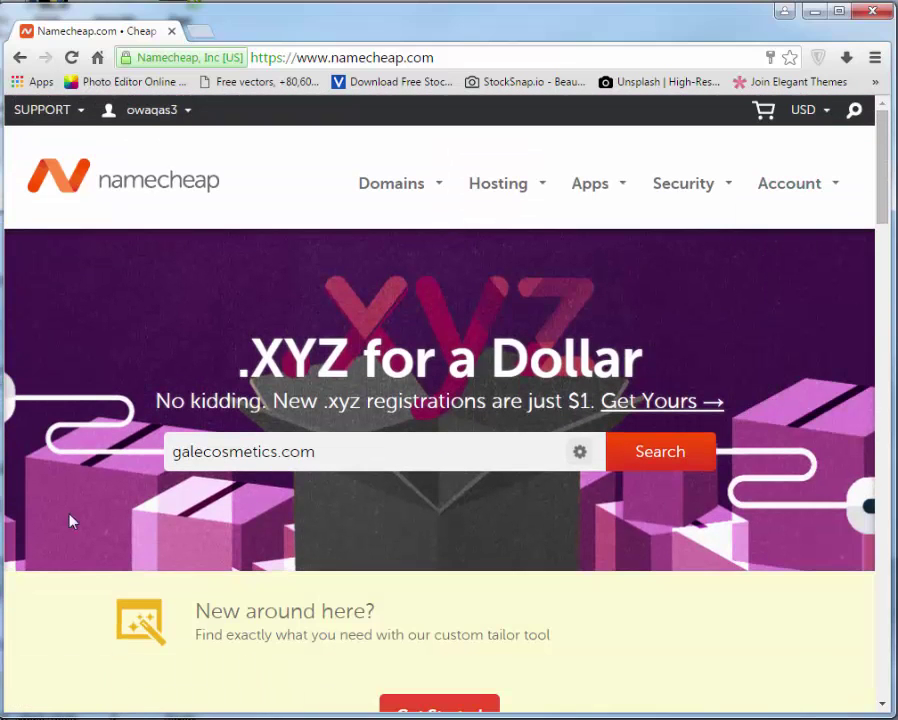
{"action": "left_click", "coordinate": [582, 453]}
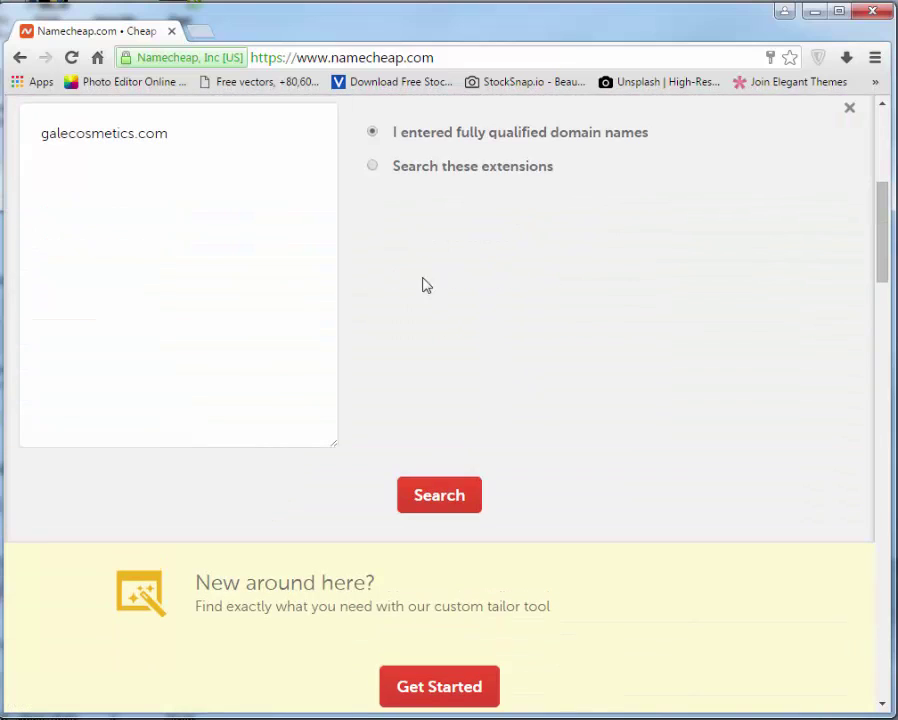
{"action": "left_click", "coordinate": [849, 110]}
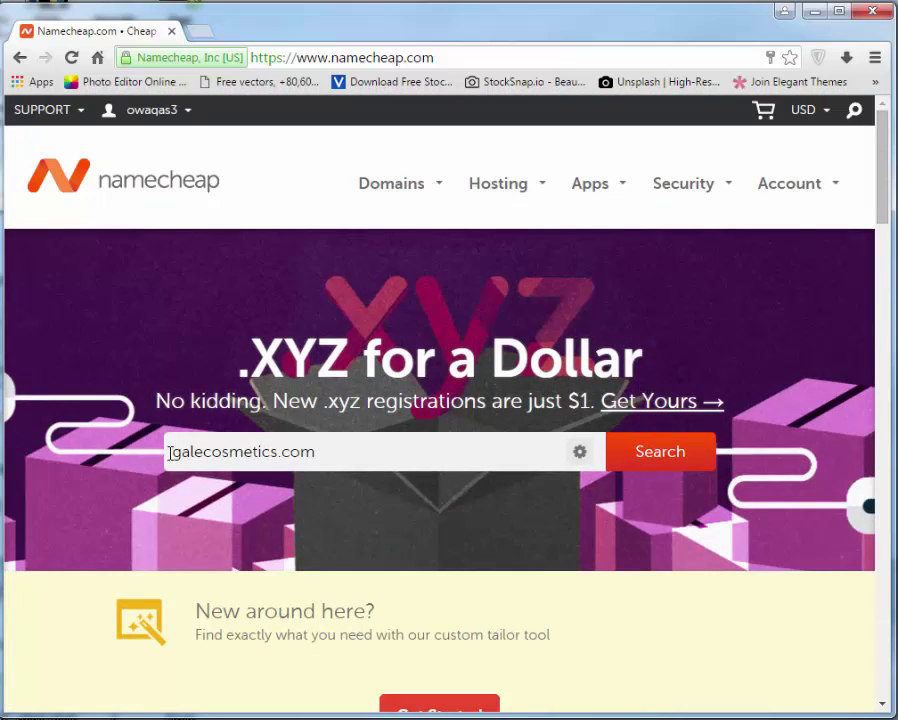
Search for the domain galecosmetics.com and check its yearly price in the results
{"action": "left_click_drag", "start_coordinate": [170, 453], "coordinate": [389, 451]}
{"action": "left_click", "coordinate": [649, 456]}
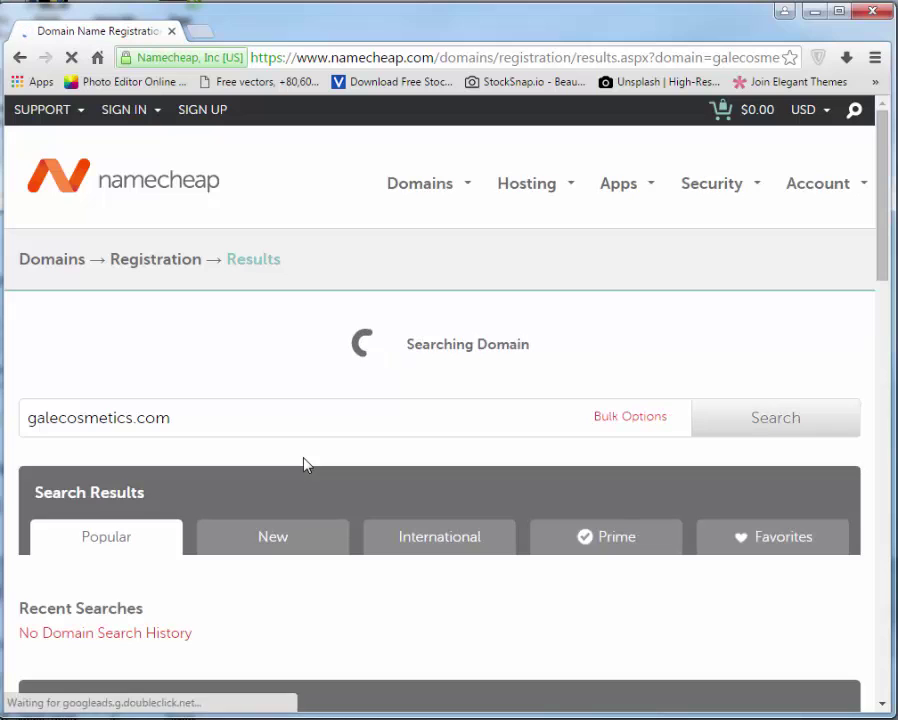
{"action": "scroll", "coordinate": [293, 527], "scroll_direction": "down", "scroll_amount": 2}
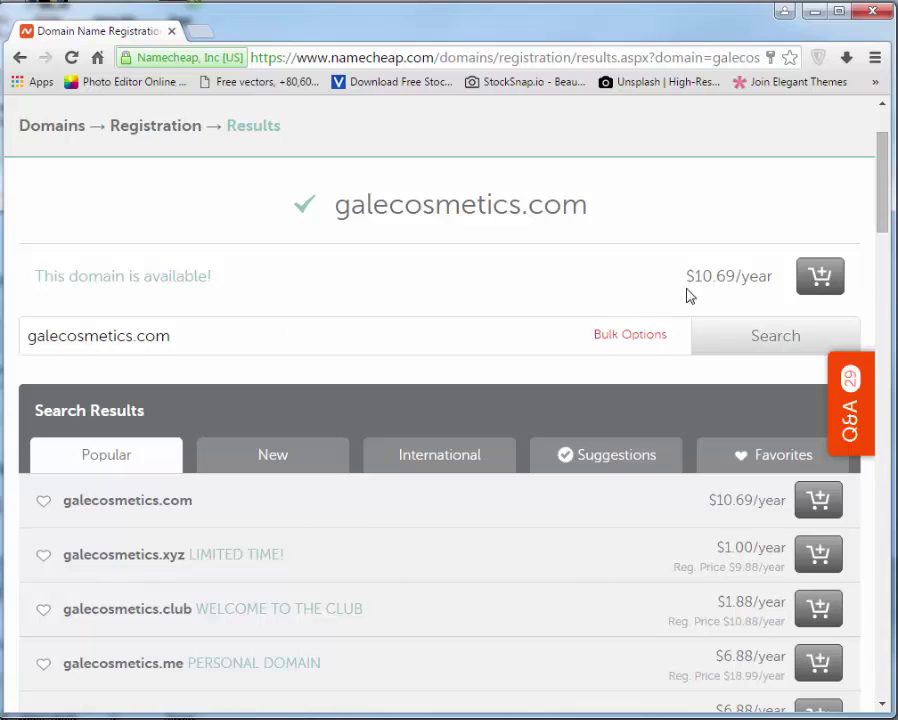
{"action": "left_click_drag", "start_coordinate": [685, 280], "coordinate": [777, 272]}
{"action": "left_click", "coordinate": [779, 272]}
Add the galecosmetics.com domain from the search results to the cart
{"action": "scroll", "coordinate": [375, 460], "scroll_direction": "down", "scroll_amount": 2}
{"action": "scroll", "coordinate": [372, 452], "scroll_direction": "down", "scroll_amount": 10}
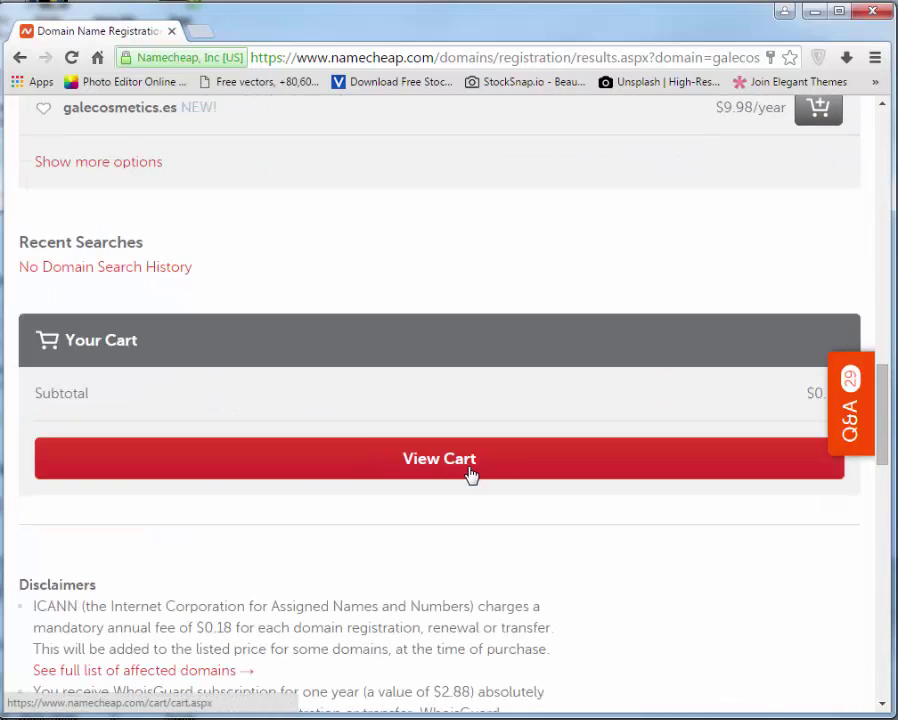
{"action": "scroll", "coordinate": [490, 472], "scroll_direction": "down", "scroll_amount": 1}
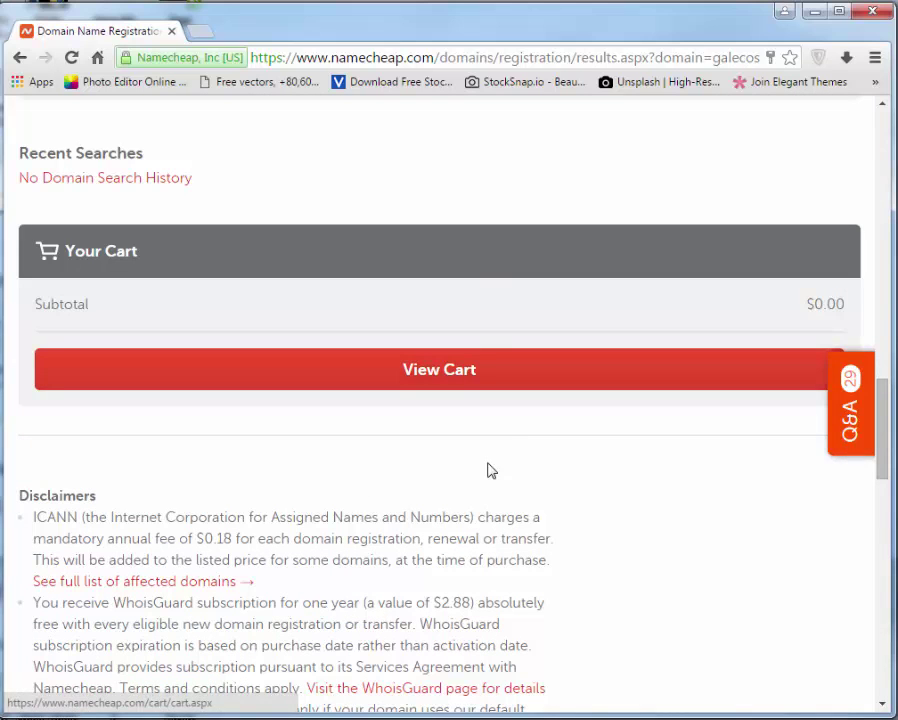
{"action": "scroll", "coordinate": [432, 414], "scroll_direction": "up", "scroll_amount": 10}
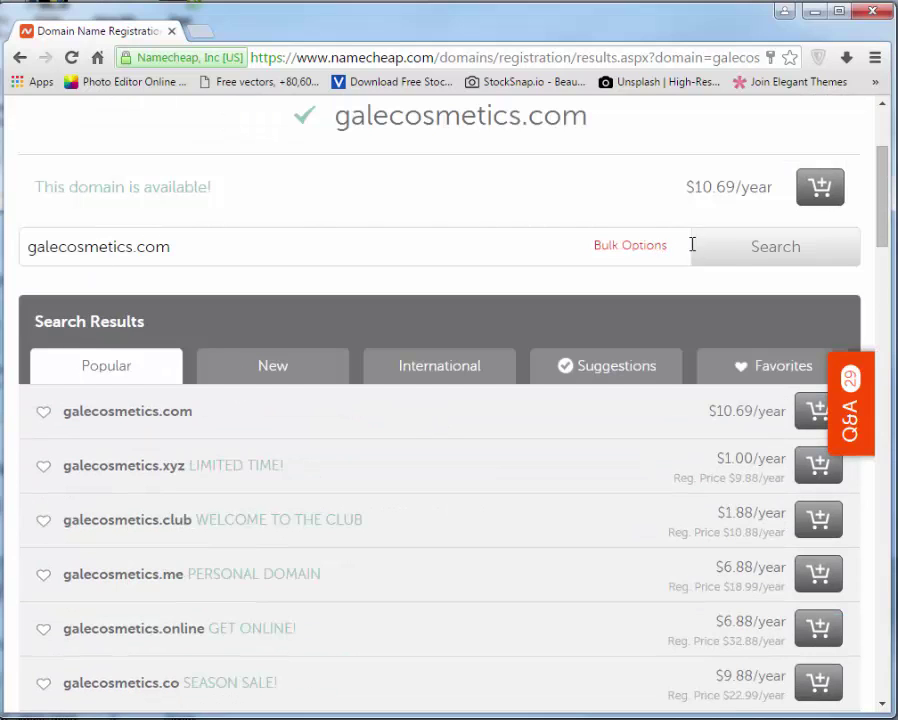
{"action": "scroll", "coordinate": [757, 252], "scroll_direction": "up", "scroll_amount": 3}
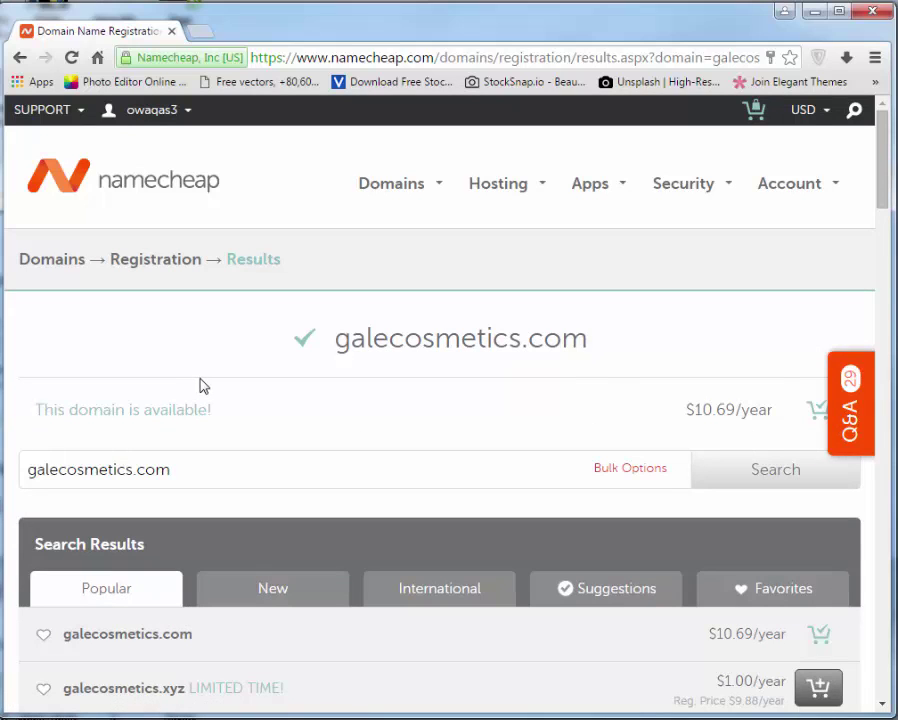
Review the cart summary with the ICANN fee below the search results and open the full shopping cart
{"action": "scroll", "coordinate": [200, 385], "scroll_direction": "down", "scroll_amount": 2}
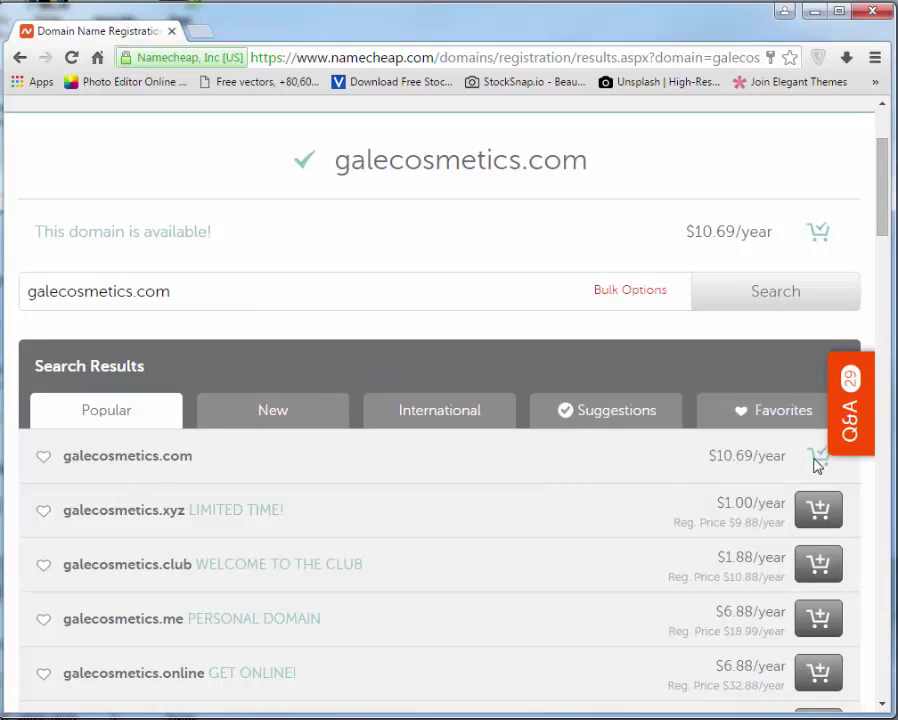
{"action": "scroll", "coordinate": [705, 458], "scroll_direction": "down", "scroll_amount": 2}
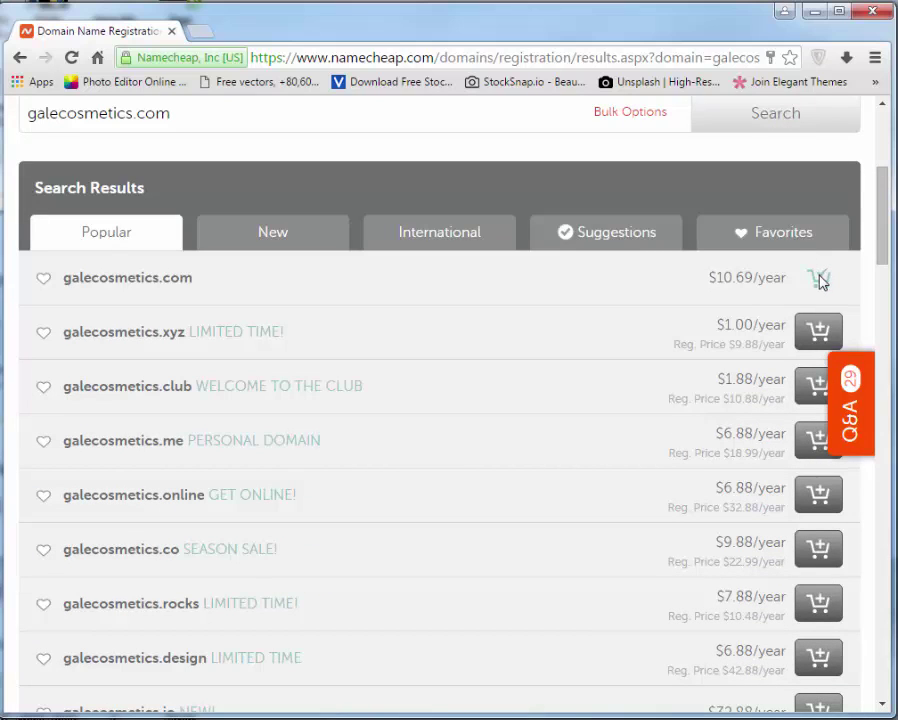
{"action": "scroll", "coordinate": [432, 346], "scroll_direction": "down", "scroll_amount": 15}
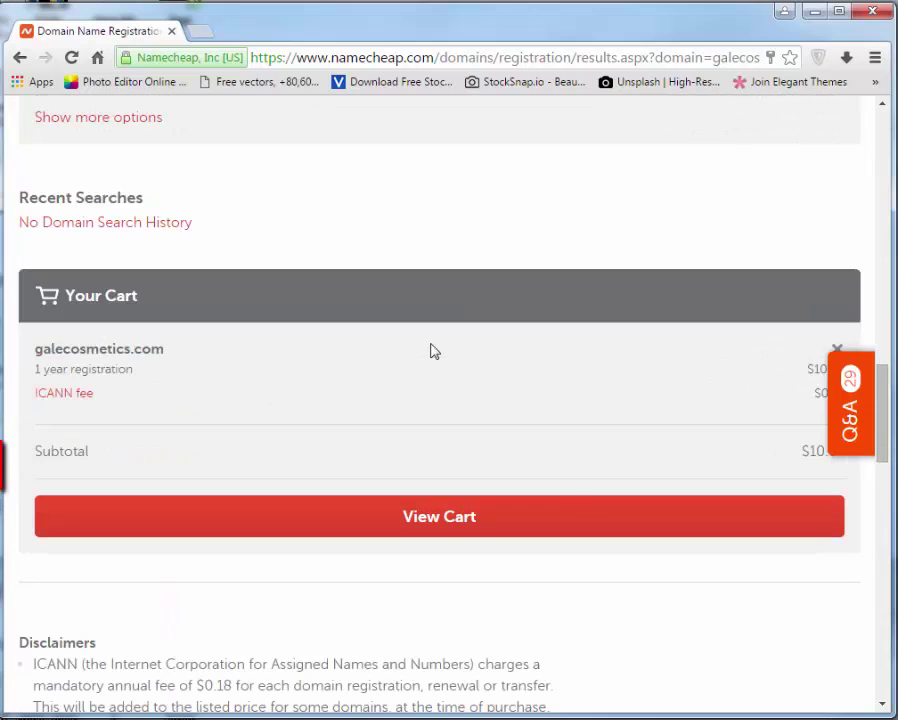
{"action": "scroll", "coordinate": [430, 350], "scroll_direction": "down", "scroll_amount": 2}
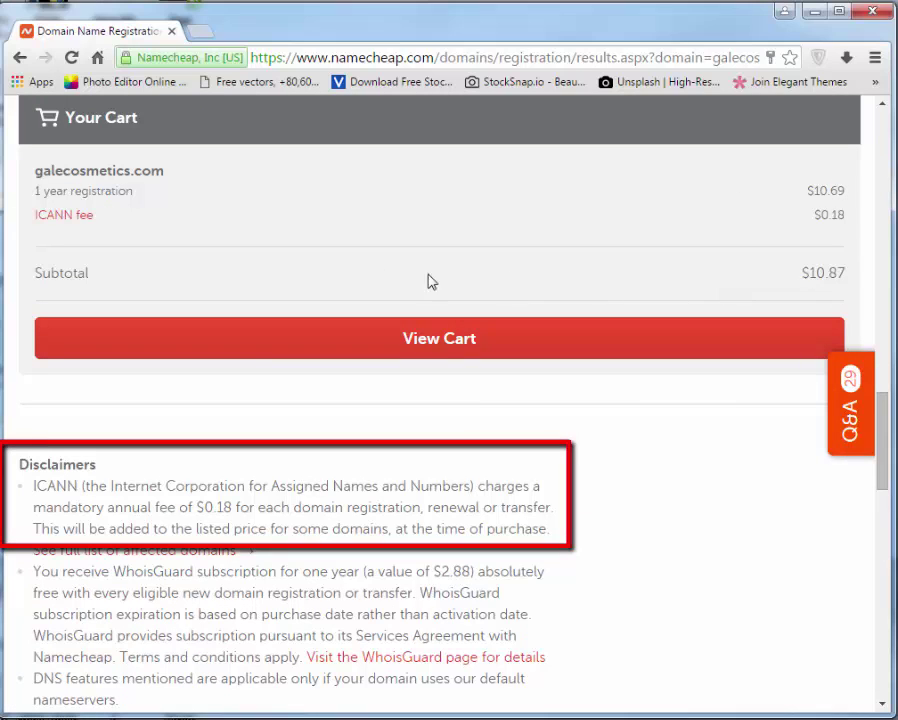
{"action": "left_click", "coordinate": [412, 348]}
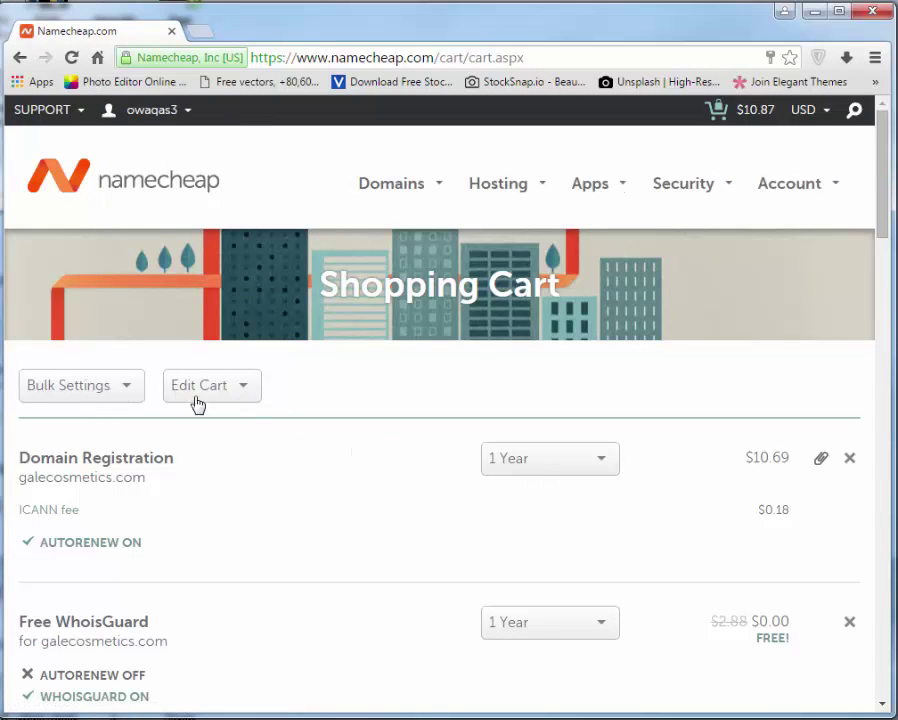
Examine the cart editing choices and the bulk Autorenew and WhoisGuard options without changing them
{"action": "left_click", "coordinate": [241, 396]}
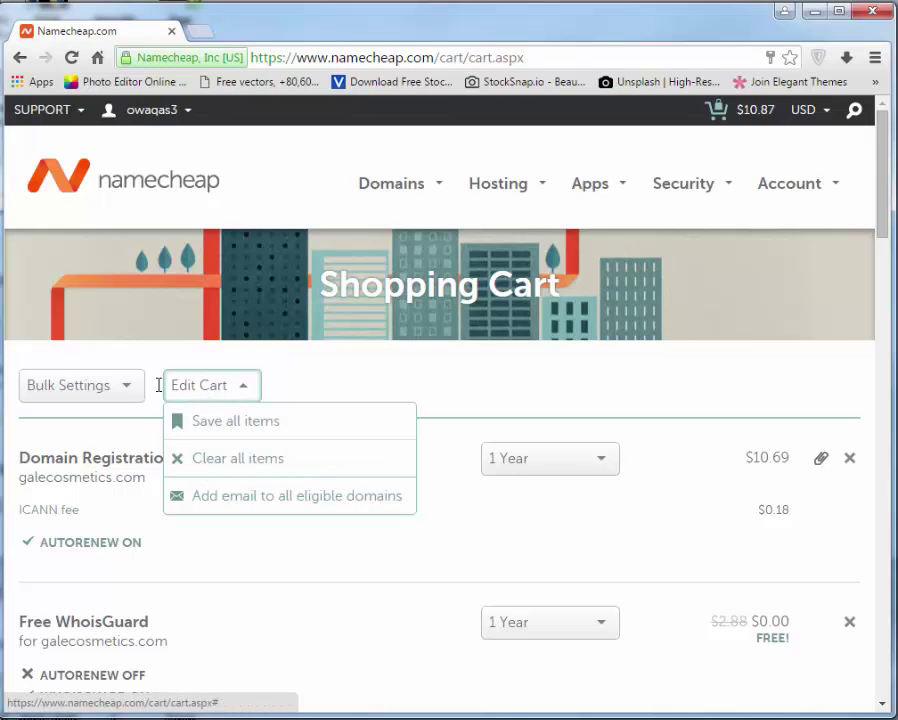
{"action": "left_click", "coordinate": [128, 390]}
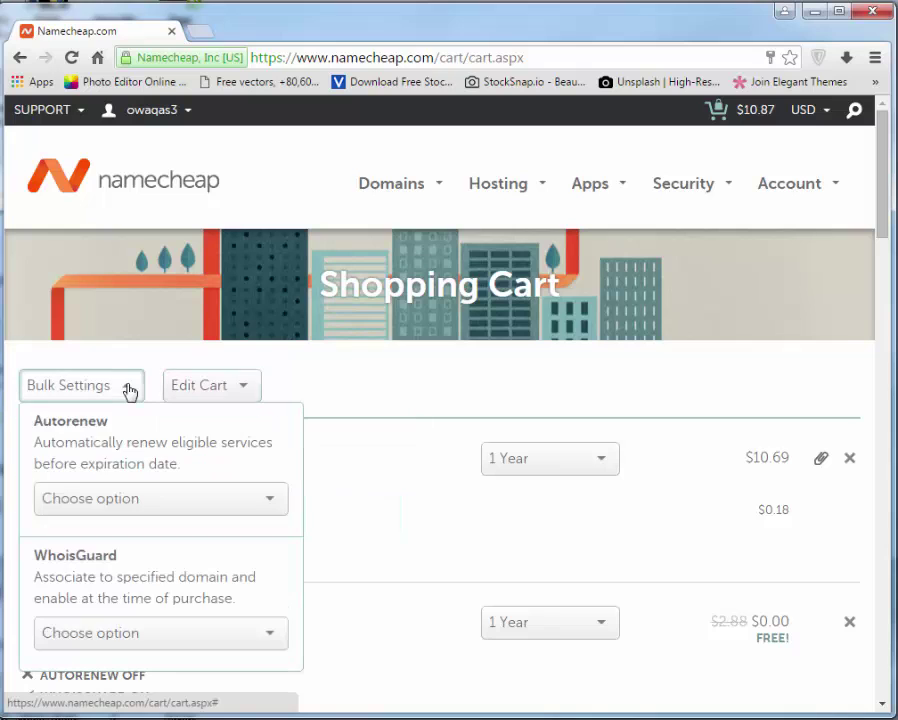
{"action": "left_click", "coordinate": [116, 505]}
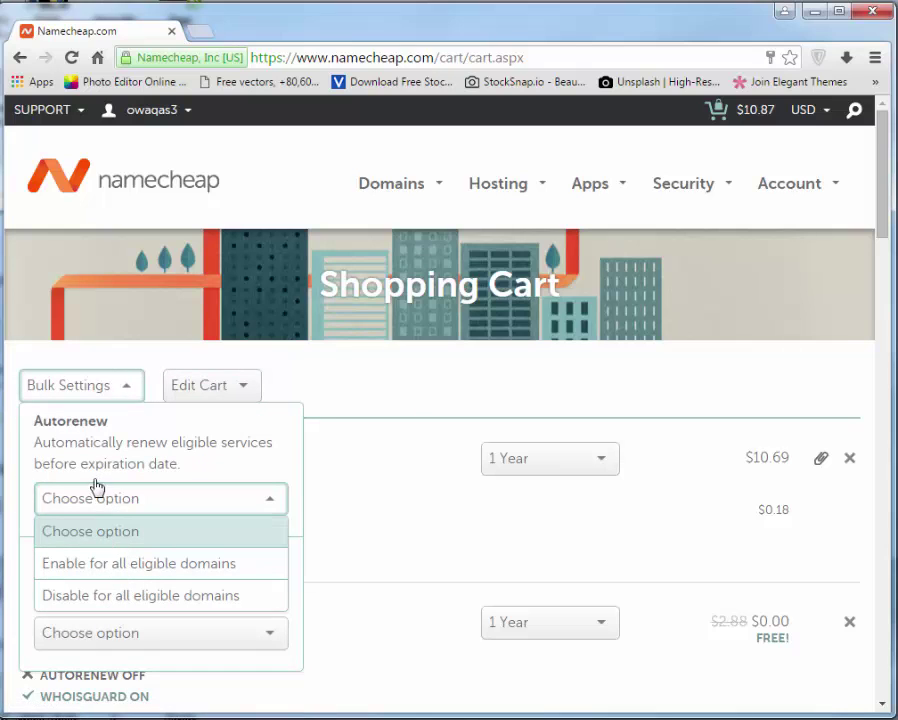
{"action": "left_click", "coordinate": [168, 504]}
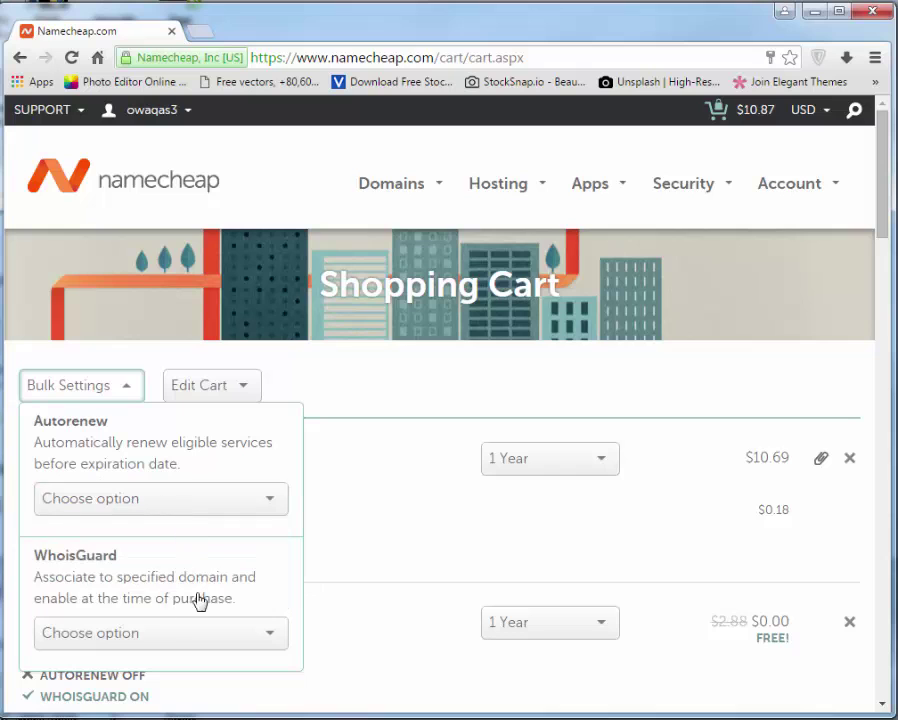
{"action": "left_click", "coordinate": [264, 644]}
{"action": "scroll", "coordinate": [127, 616], "scroll_direction": "down", "scroll_amount": 2}
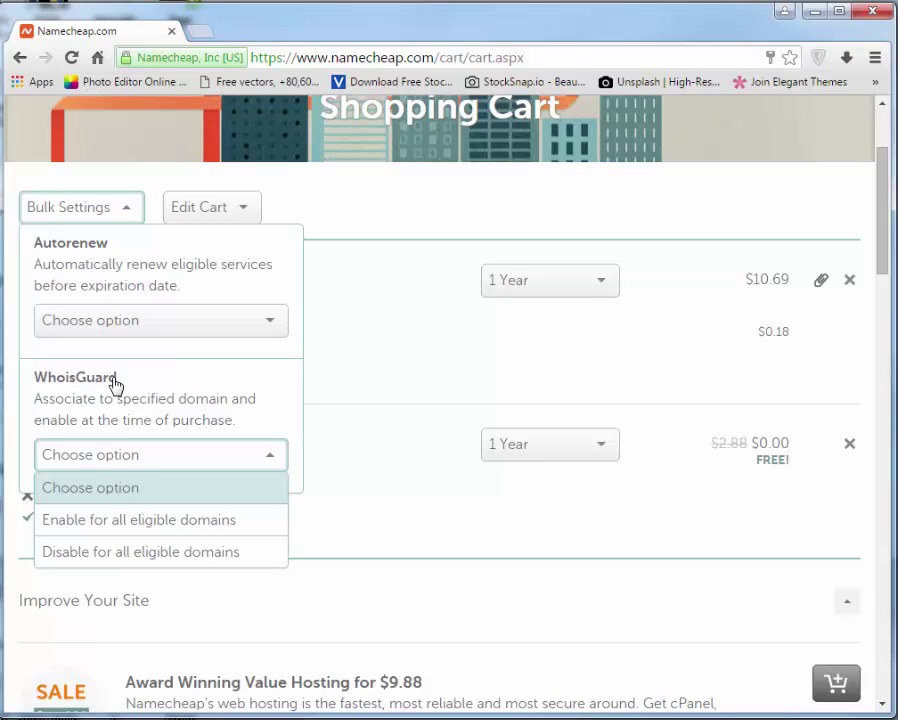
{"action": "left_click", "coordinate": [132, 214]}
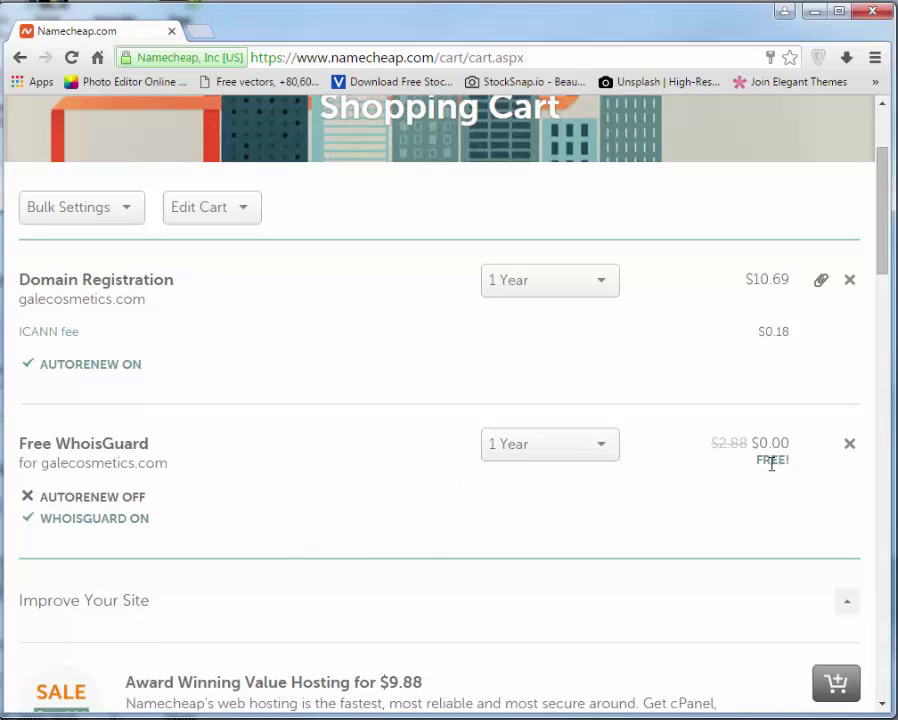
Review the cart's domain registration, WhoisGuard and add-on offers down to the subtotal and promo code entry
{"action": "scroll", "coordinate": [540, 332], "scroll_direction": "up", "scroll_amount": 2}
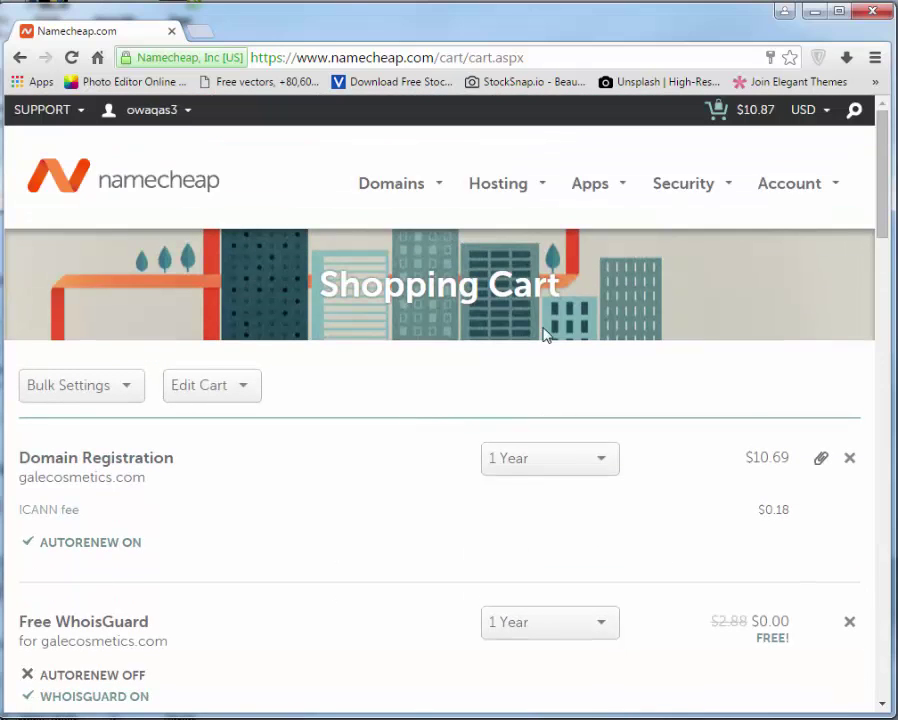
{"action": "scroll", "coordinate": [657, 330], "scroll_direction": "down", "scroll_amount": 4}
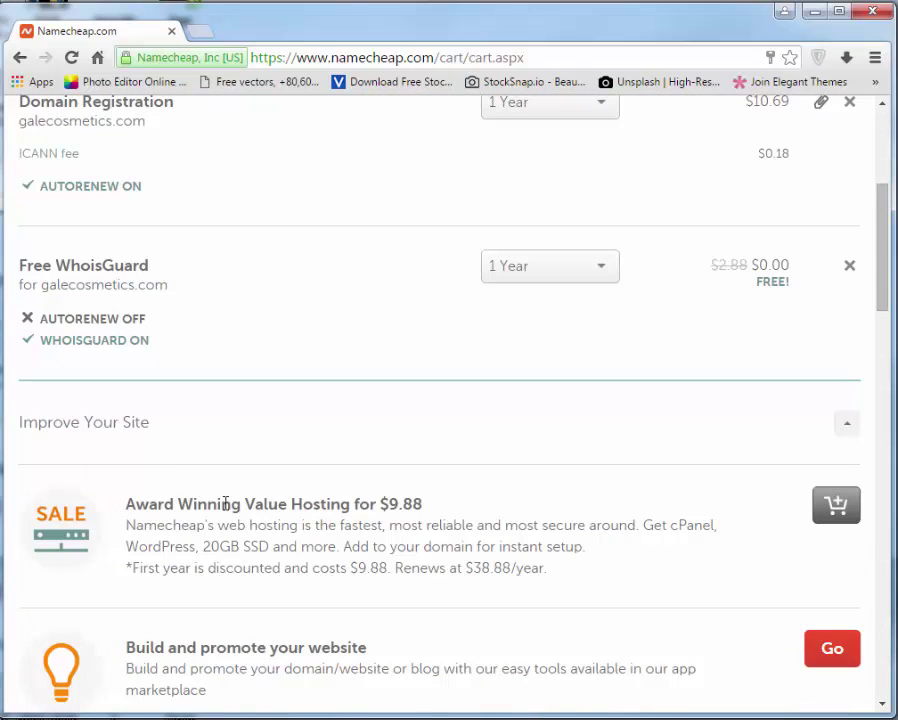
{"action": "scroll", "coordinate": [341, 434], "scroll_direction": "down", "scroll_amount": 2}
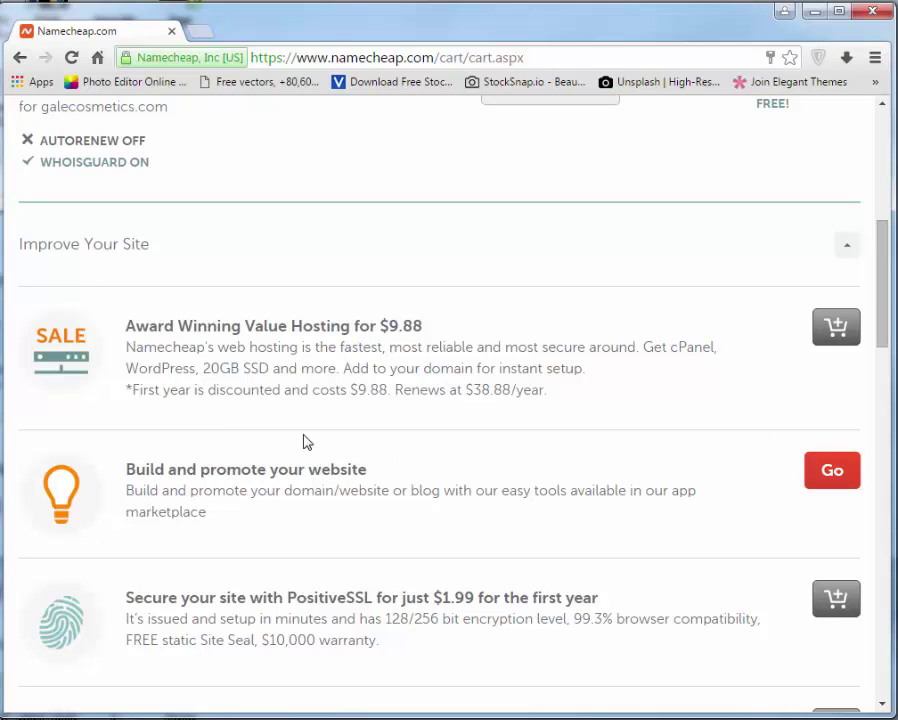
{"action": "scroll", "coordinate": [393, 469], "scroll_direction": "down", "scroll_amount": 4}
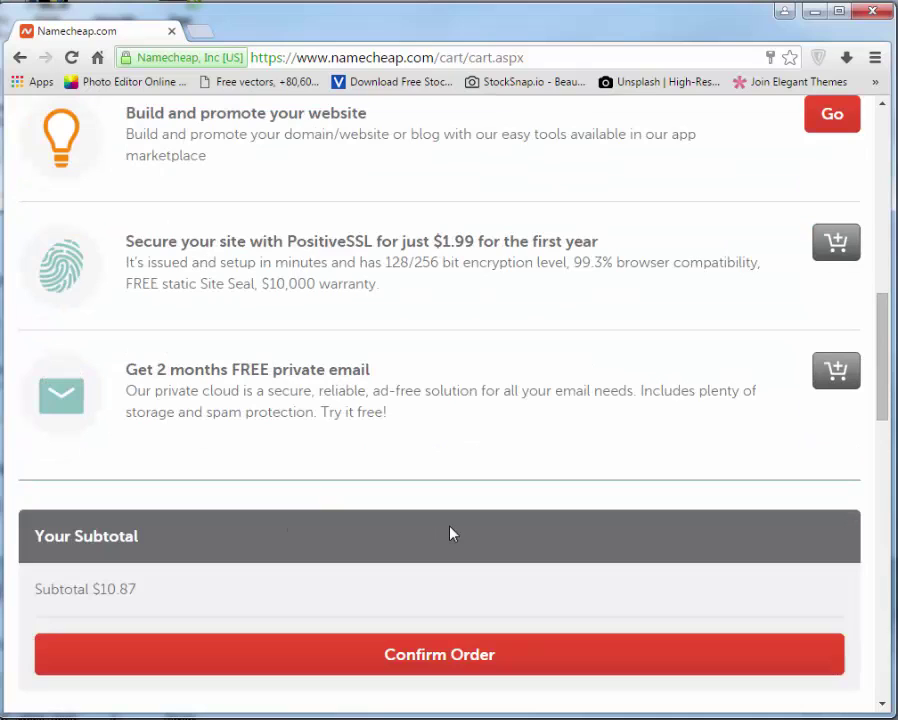
{"action": "scroll", "coordinate": [450, 530], "scroll_direction": "down", "scroll_amount": 2}
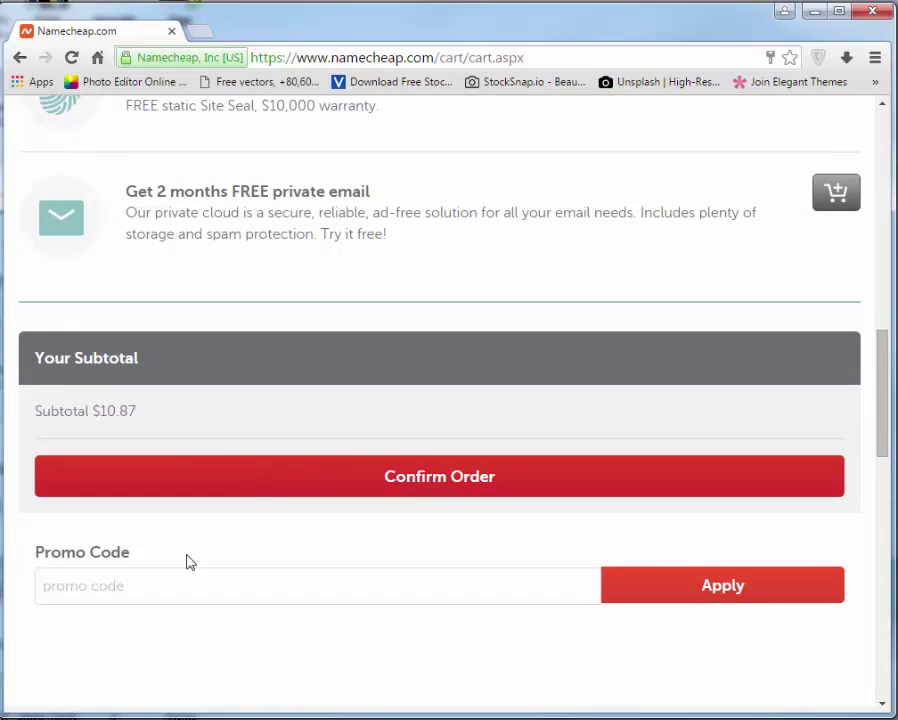
{"action": "left_click", "coordinate": [60, 588]}
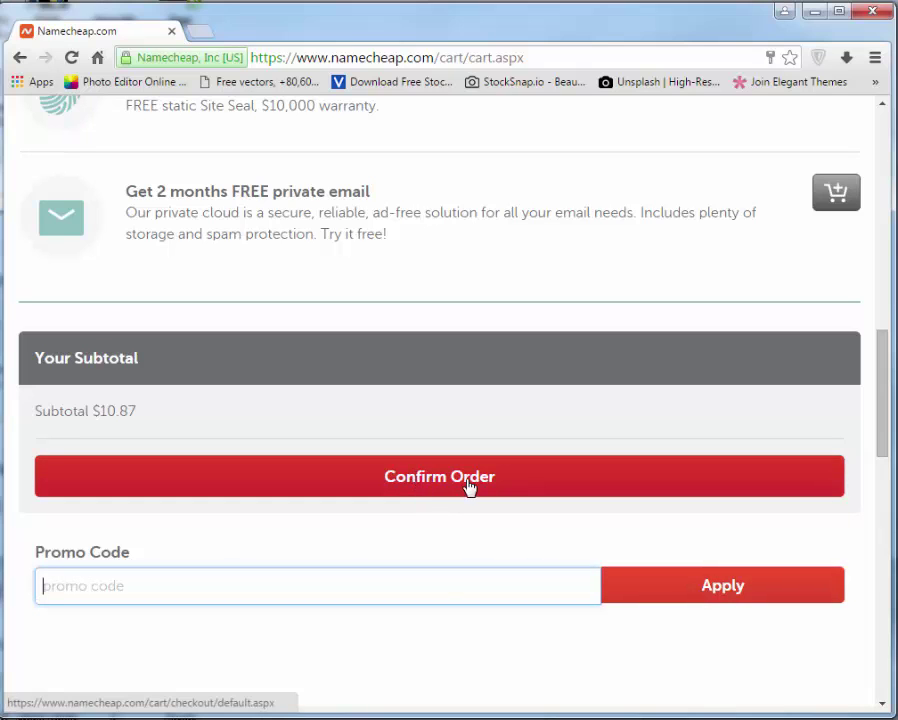
Confirm the order and look over the account contact information form from the name fields to the fax number
{"action": "left_click", "coordinate": [434, 483]}
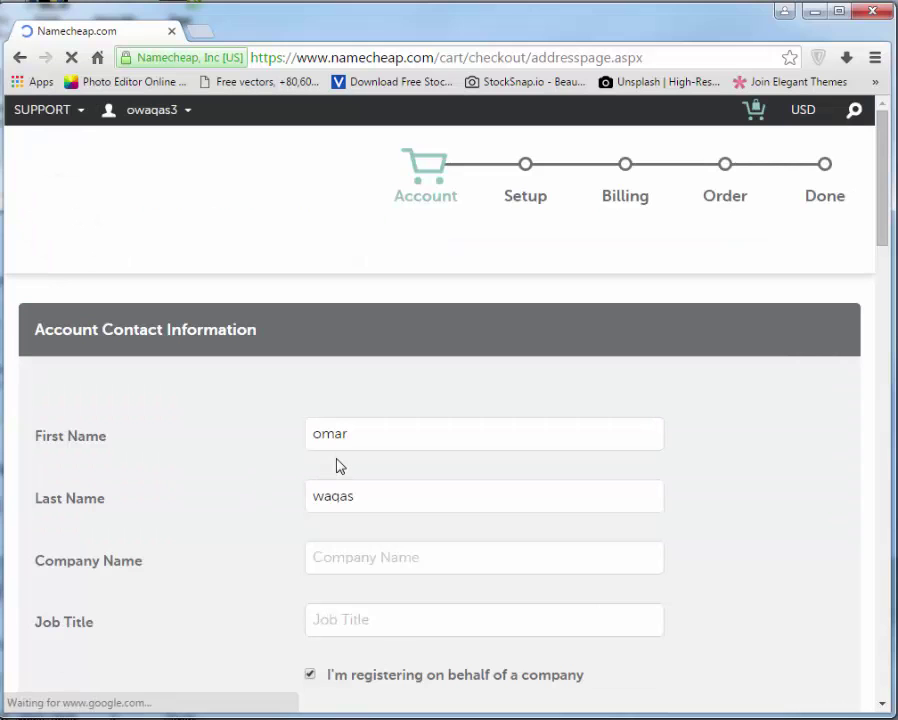
{"action": "scroll", "coordinate": [336, 466], "scroll_direction": "down", "scroll_amount": 1}
{"action": "scroll", "coordinate": [336, 466], "scroll_direction": "down", "scroll_amount": 3}
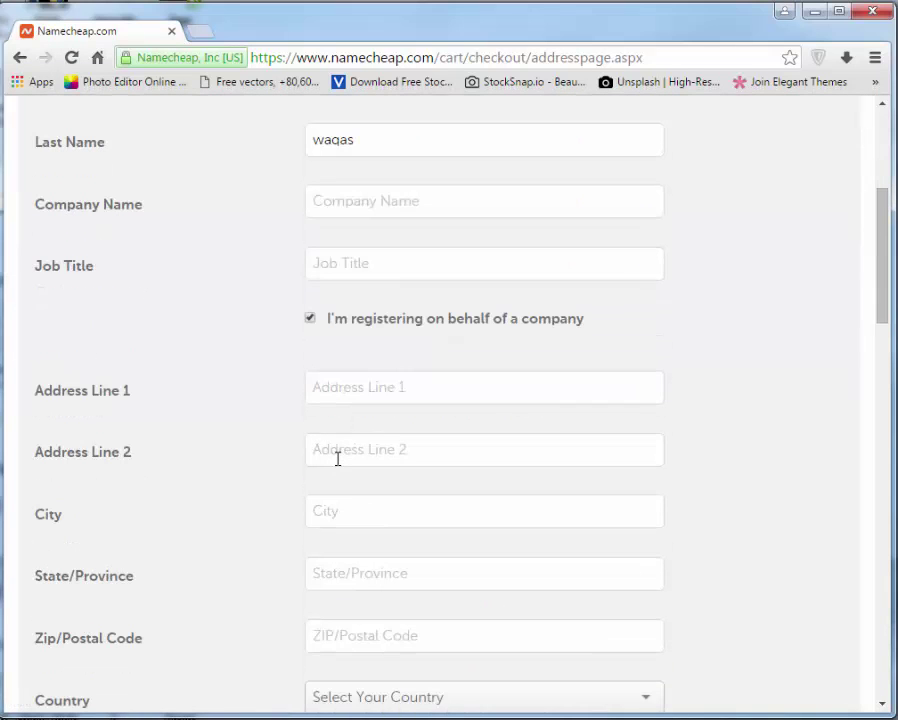
{"action": "scroll", "coordinate": [337, 456], "scroll_direction": "down", "scroll_amount": 3}
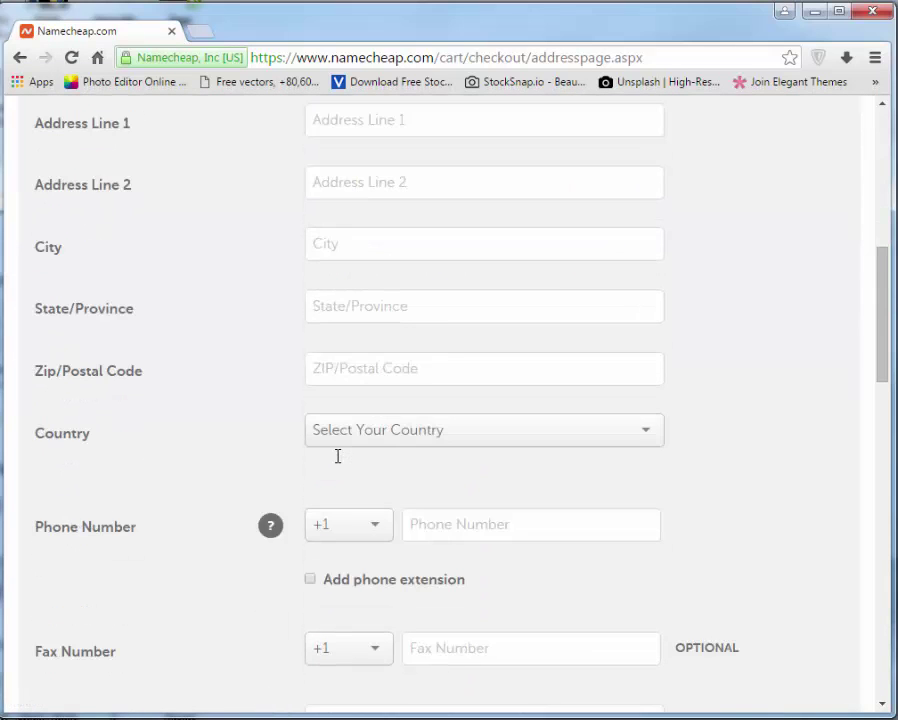
{"action": "scroll", "coordinate": [337, 458], "scroll_direction": "up", "scroll_amount": 5}
{"action": "scroll", "coordinate": [338, 462], "scroll_direction": "up", "scroll_amount": 2}
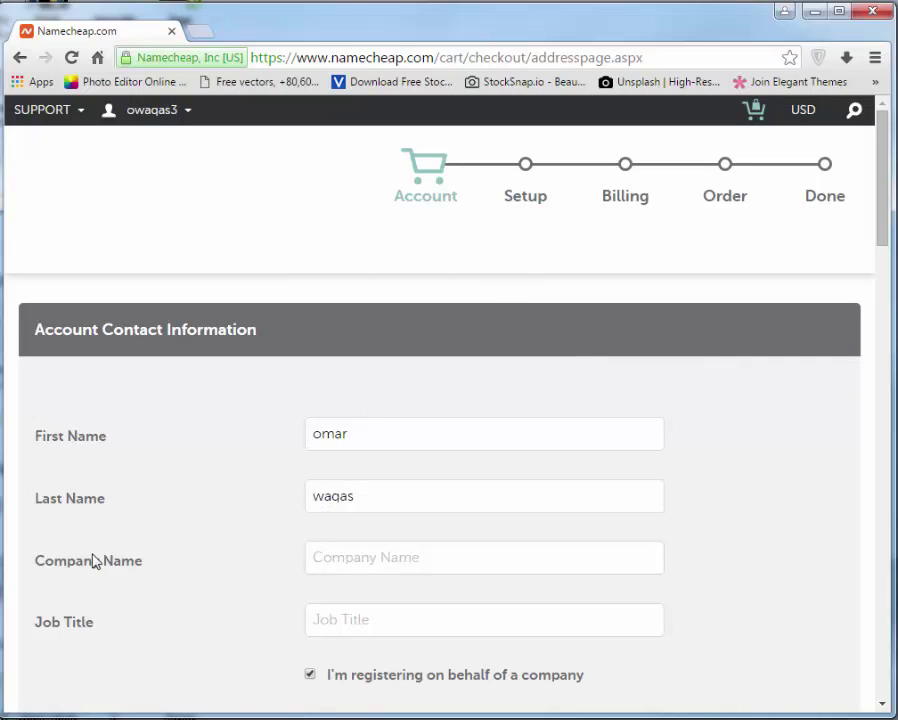
Turn off the option for registering on behalf of a company in the account contact information
{"action": "left_click", "coordinate": [480, 558]}
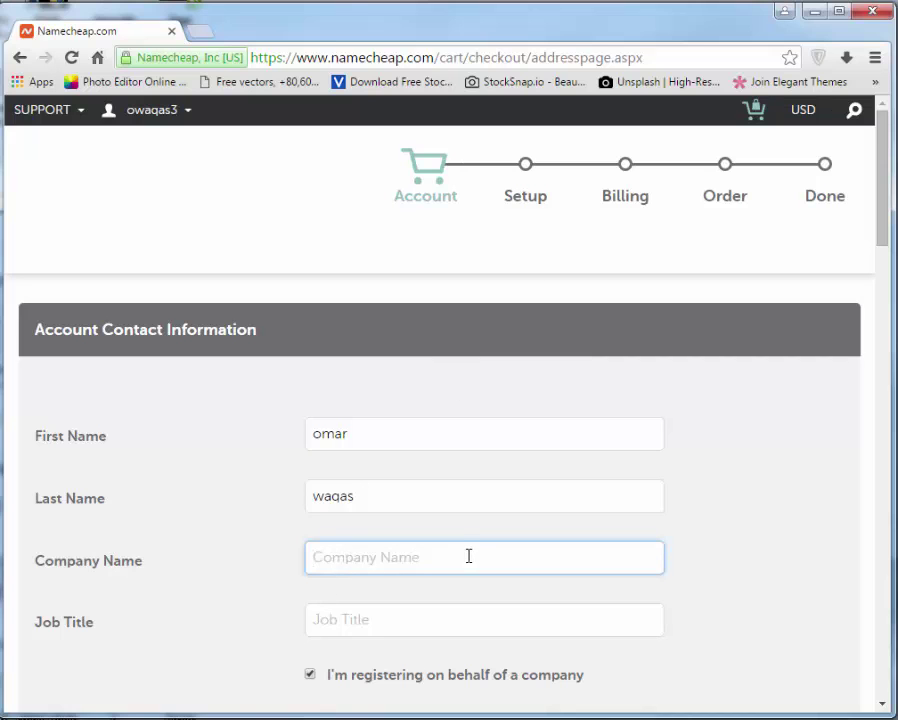
{"action": "scroll", "coordinate": [468, 556], "scroll_direction": "down", "scroll_amount": 3}
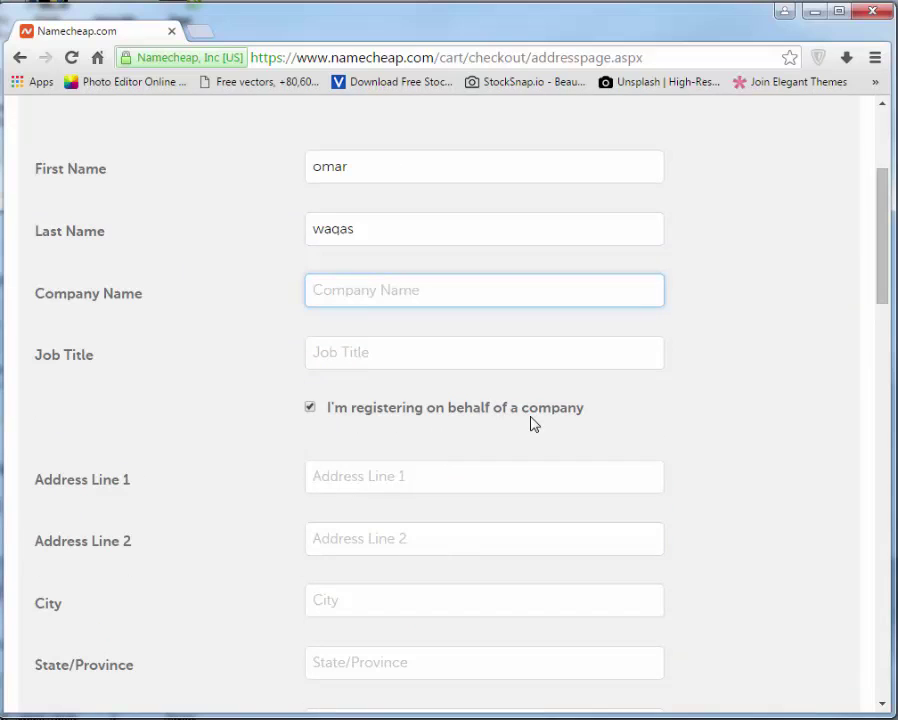
{"action": "scroll", "coordinate": [366, 428], "scroll_direction": "down", "scroll_amount": 1}
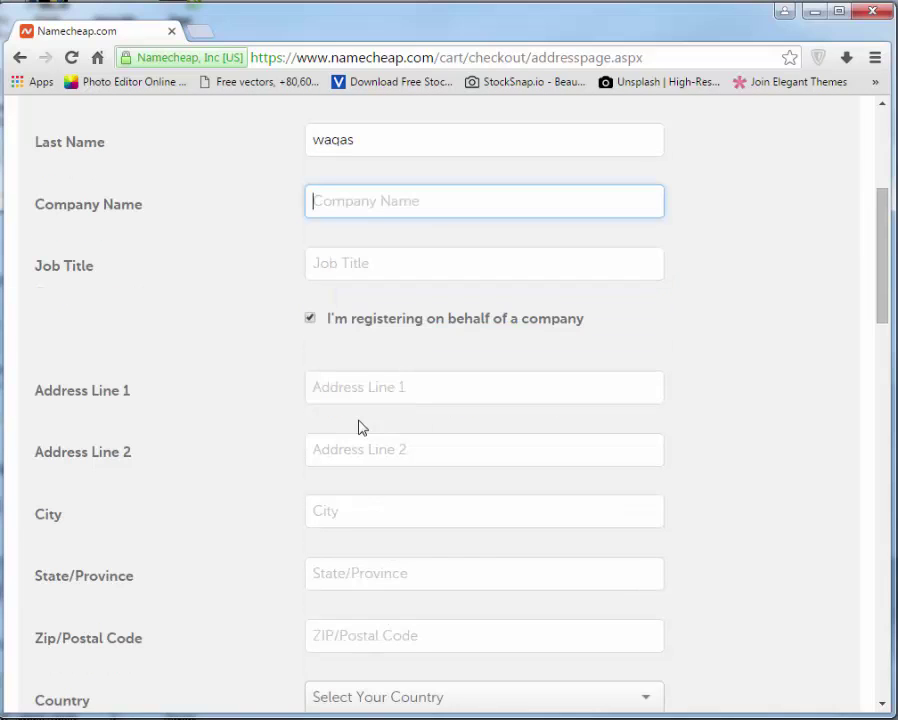
{"action": "left_click", "coordinate": [310, 318]}
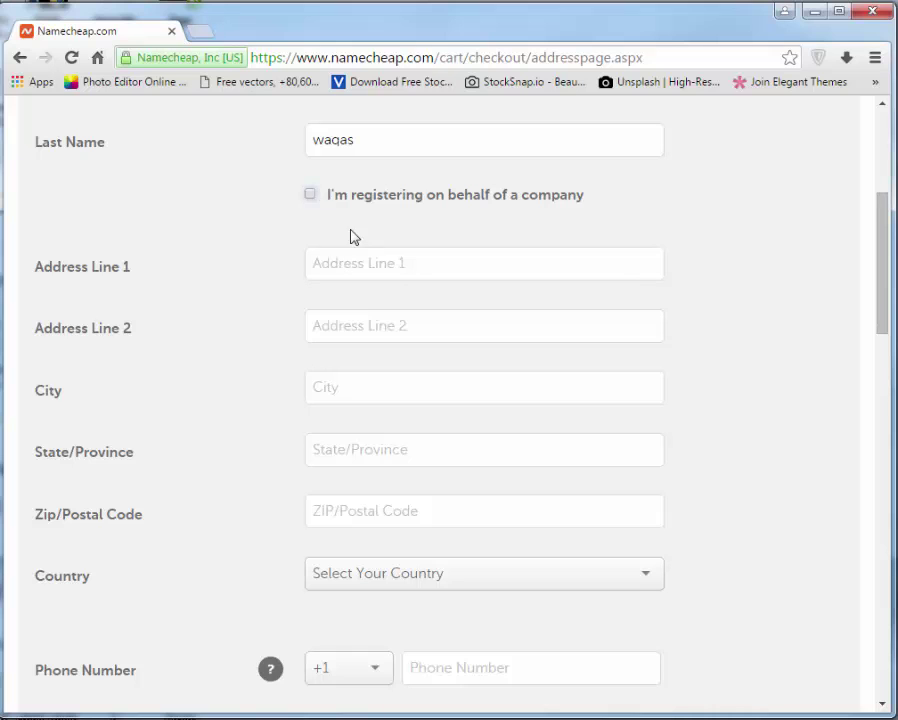
{"action": "scroll", "coordinate": [350, 237], "scroll_direction": "up", "scroll_amount": 2}
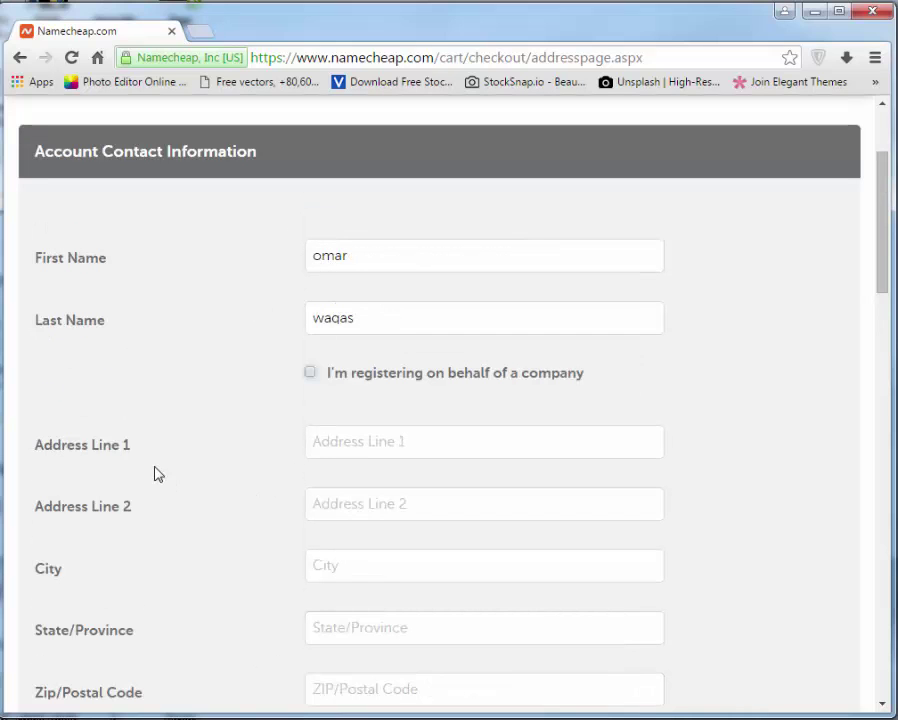
Set the country in the contact address to Pakistan
{"action": "scroll", "coordinate": [400, 530], "scroll_direction": "down", "scroll_amount": 3}
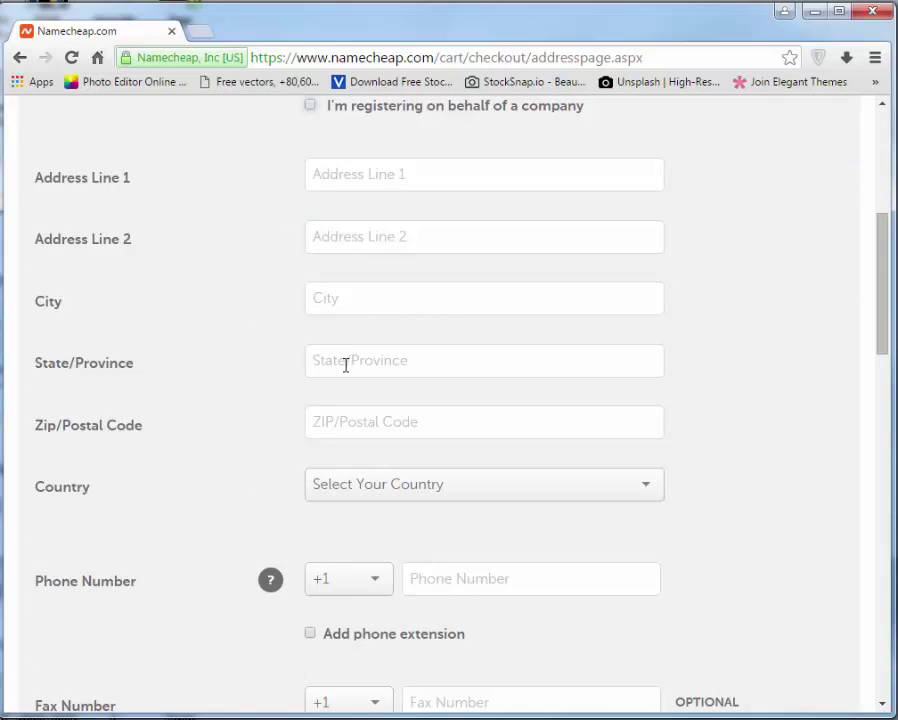
{"action": "left_click", "coordinate": [379, 489]}
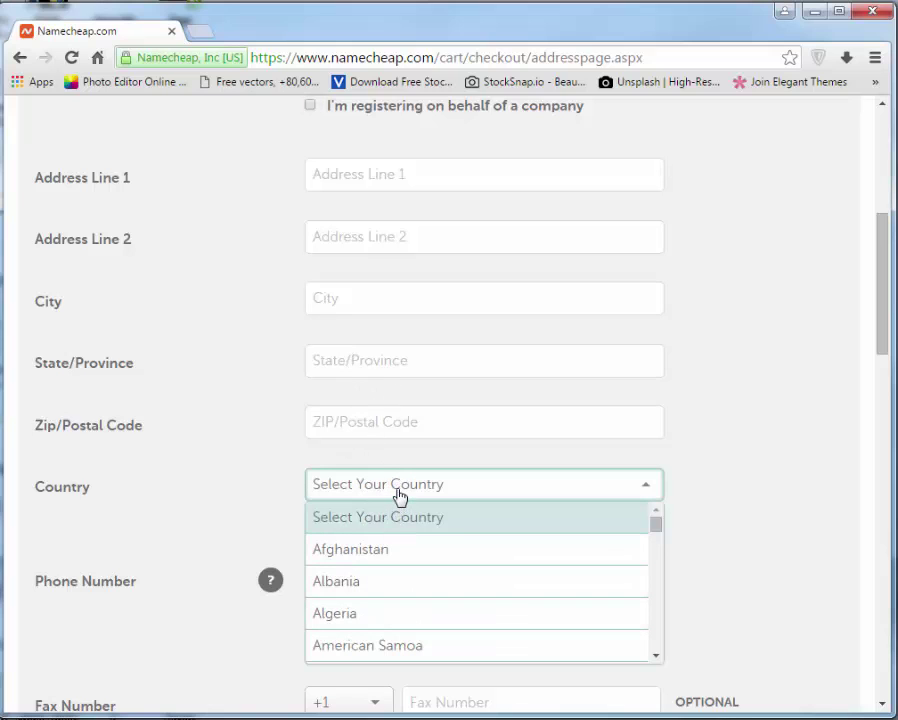
{"action": "left_click", "coordinate": [390, 484]}
{"action": "left_click", "coordinate": [404, 484]}
{"action": "type", "text": "p"}
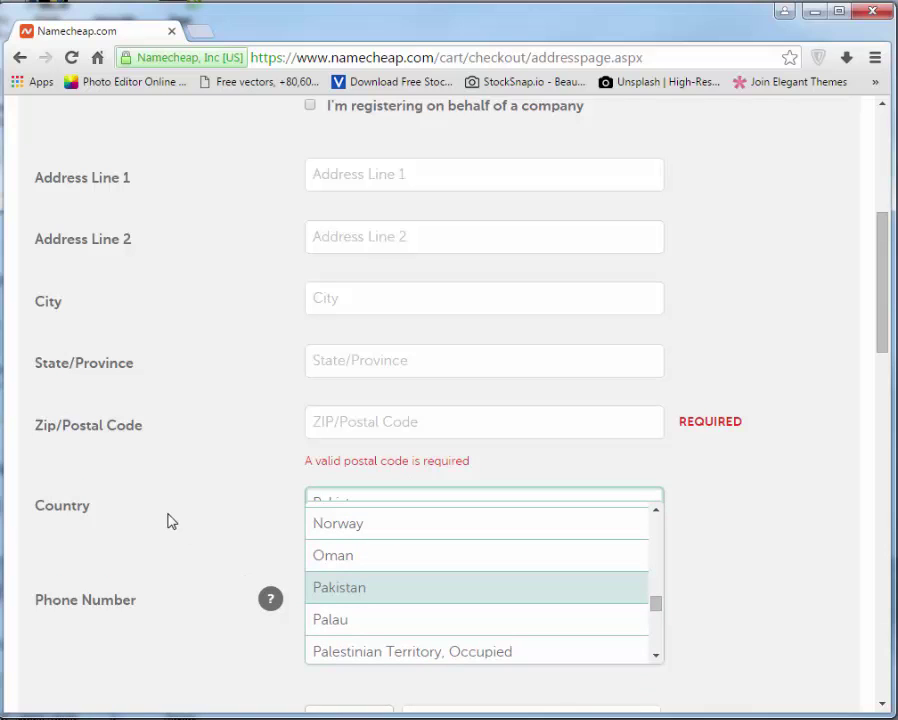
{"action": "key", "text": "Down"}
{"action": "left_click", "coordinate": [358, 563]}
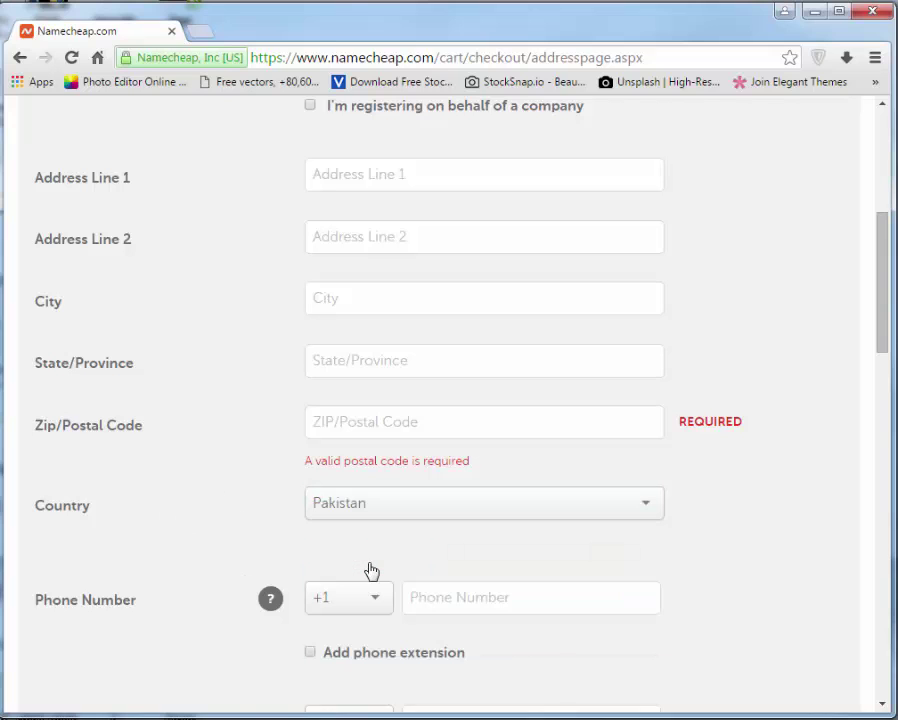
Set the phone number's country code to +92 and activate the phone number field, leaving out a phone extension
{"action": "scroll", "coordinate": [170, 540], "scroll_direction": "down", "scroll_amount": 2}
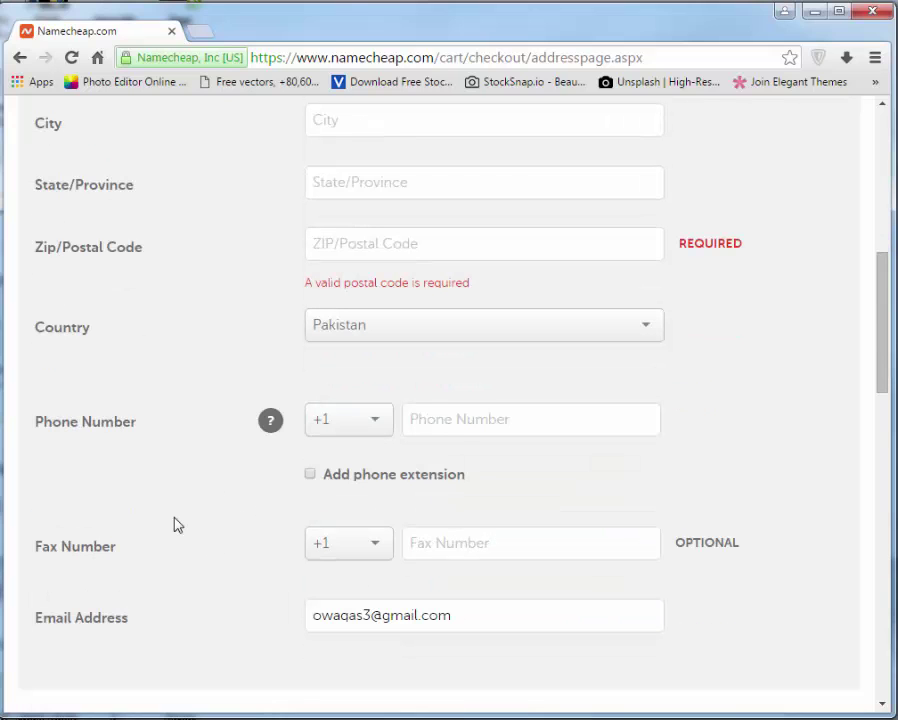
{"action": "left_click", "coordinate": [376, 431]}
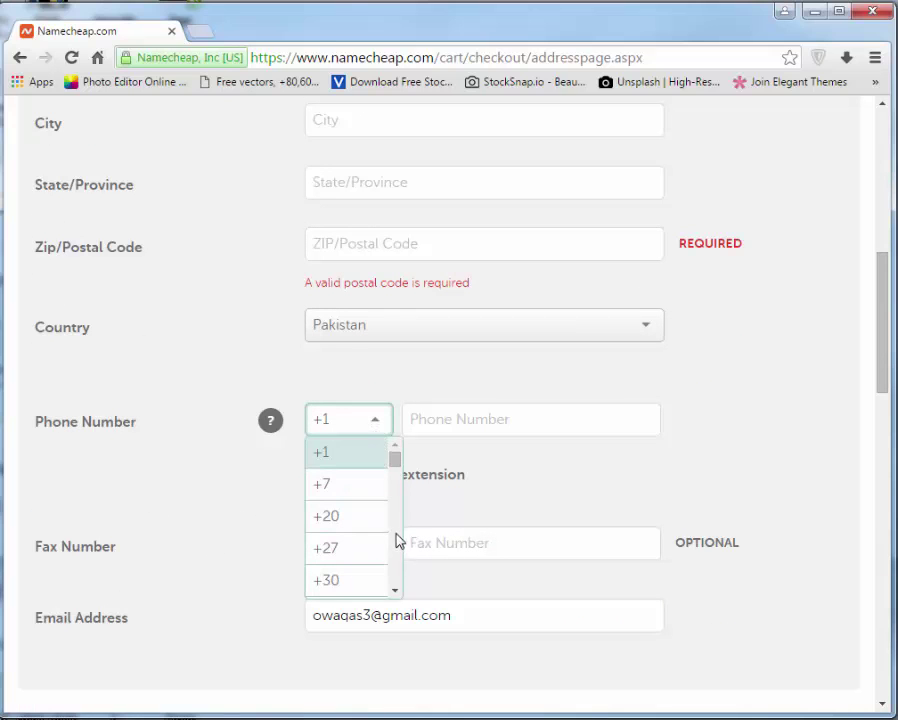
{"action": "scroll", "coordinate": [396, 534], "scroll_direction": "down", "scroll_amount": 2}
{"action": "scroll", "coordinate": [397, 532], "scroll_direction": "down", "scroll_amount": 6}
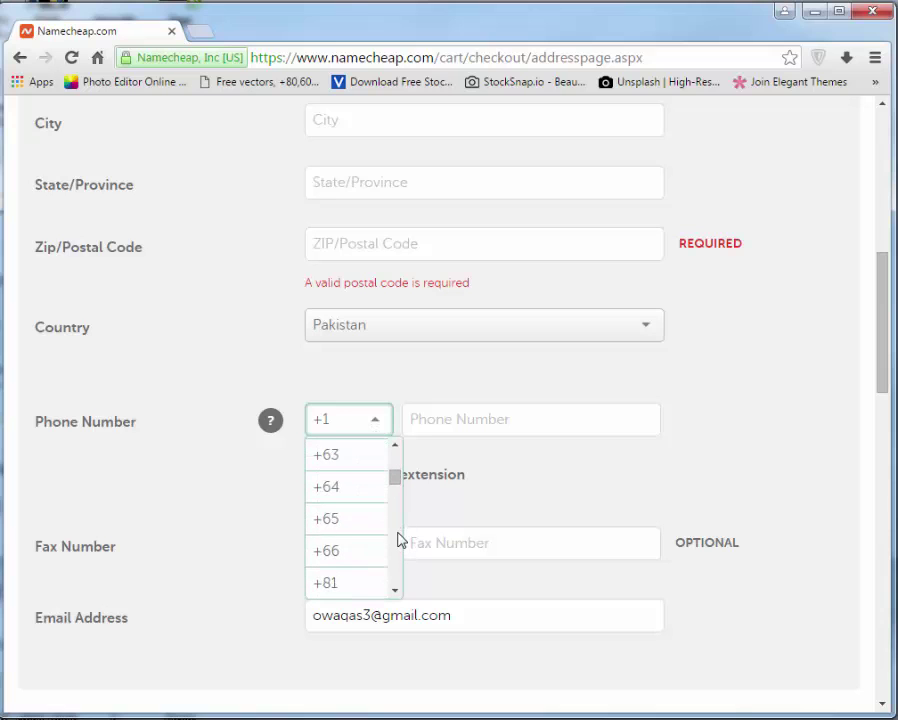
{"action": "left_click", "coordinate": [398, 533]}
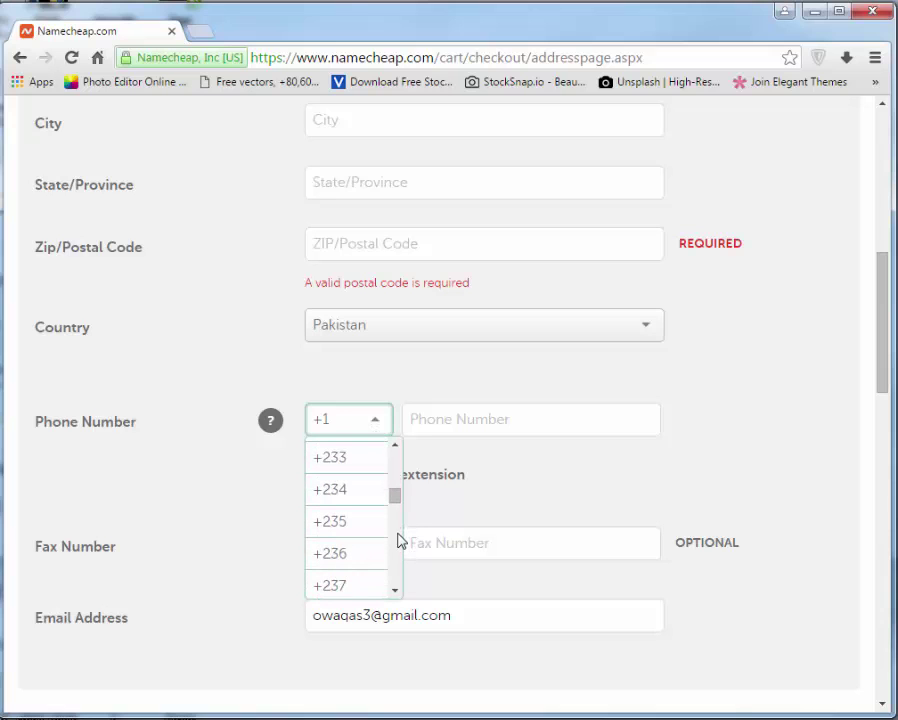
{"action": "left_click", "coordinate": [393, 443]}
{"action": "left_click", "coordinate": [393, 443]}
{"action": "left_click", "coordinate": [393, 443]}
{"action": "left_click", "coordinate": [393, 443]}
{"action": "left_click", "coordinate": [393, 443]}
{"action": "left_click", "coordinate": [393, 443]}
{"action": "left_click", "coordinate": [393, 443]}
{"action": "left_click", "coordinate": [393, 443]}
{"action": "left_click", "coordinate": [393, 443]}
{"action": "left_click", "coordinate": [393, 443]}
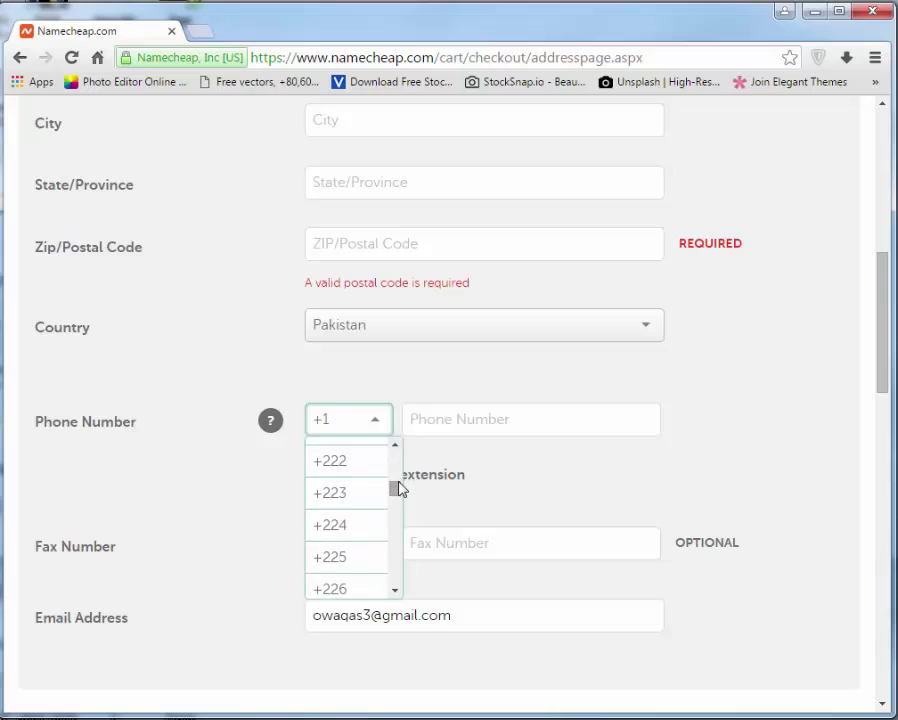
{"action": "left_click_drag", "start_coordinate": [399, 490], "coordinate": [398, 485]}
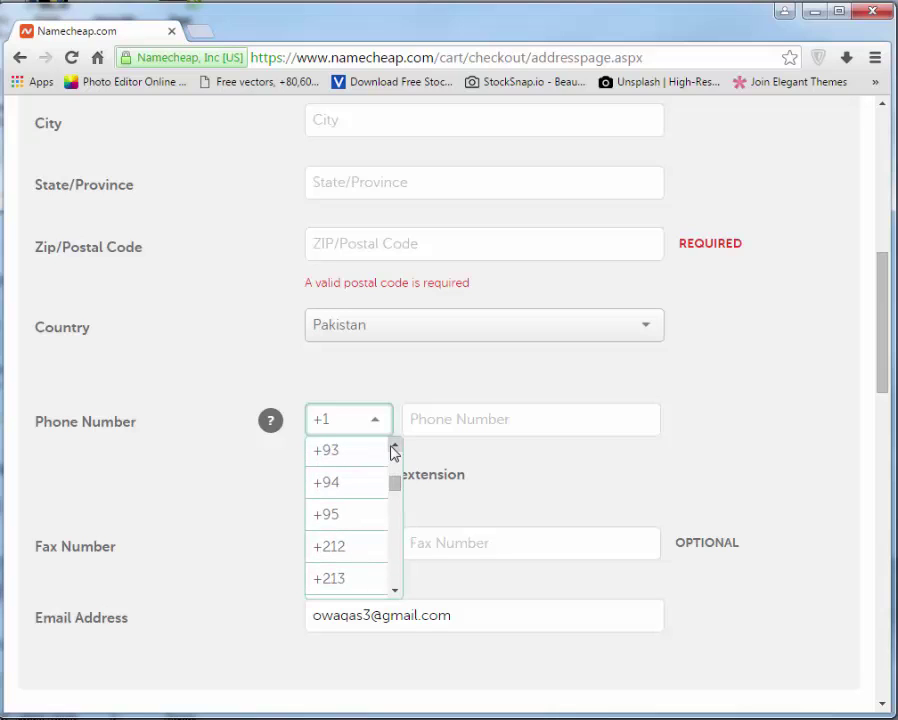
{"action": "left_click", "coordinate": [394, 445]}
{"action": "left_click", "coordinate": [337, 458]}
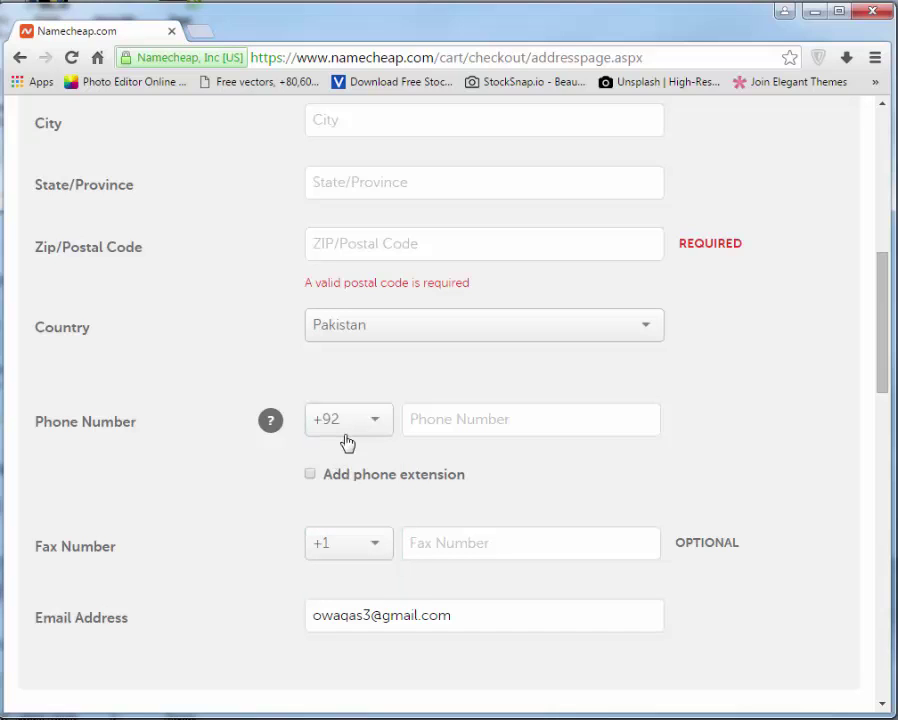
{"action": "left_click", "coordinate": [451, 421]}
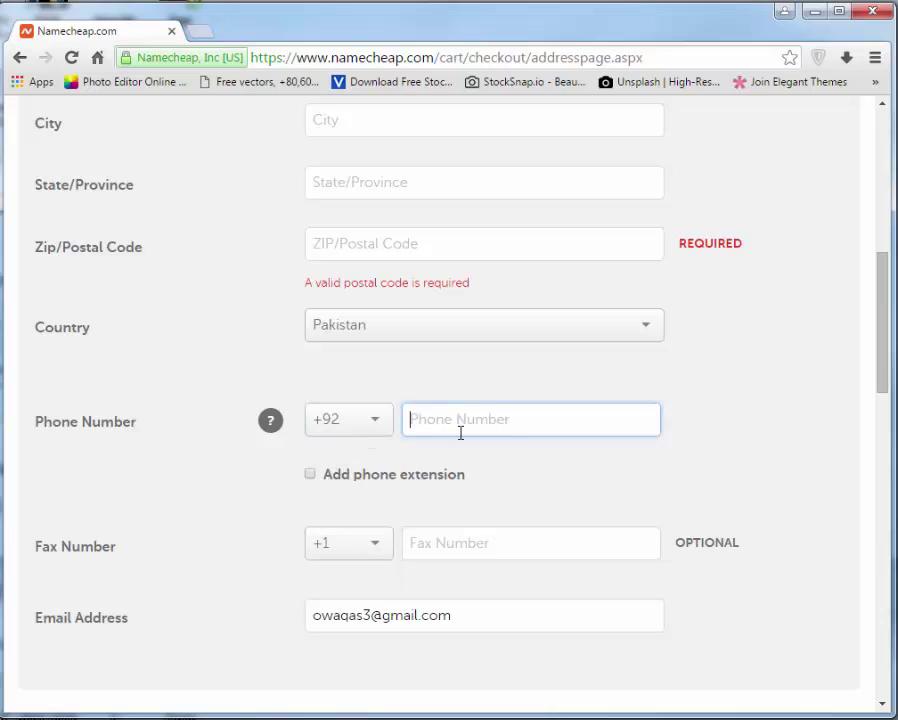
{"action": "left_click", "coordinate": [310, 476]}
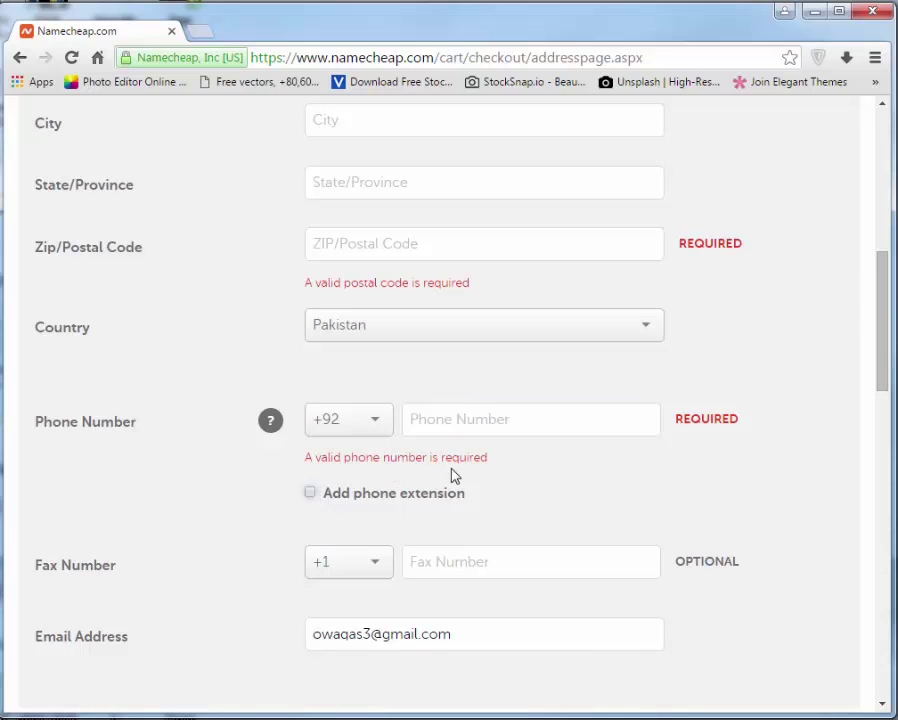
{"action": "left_click", "coordinate": [450, 418]}
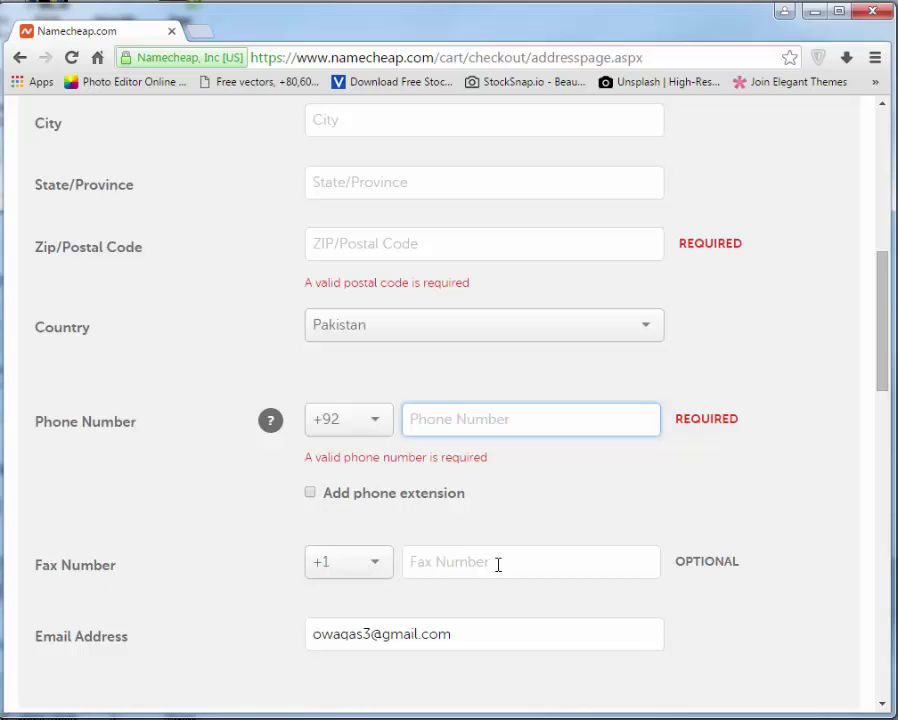
Enable Two-Factor Authentication in the account security section and review the cart summary at the end of the form
{"action": "scroll", "coordinate": [386, 566], "scroll_direction": "down", "scroll_amount": 6}
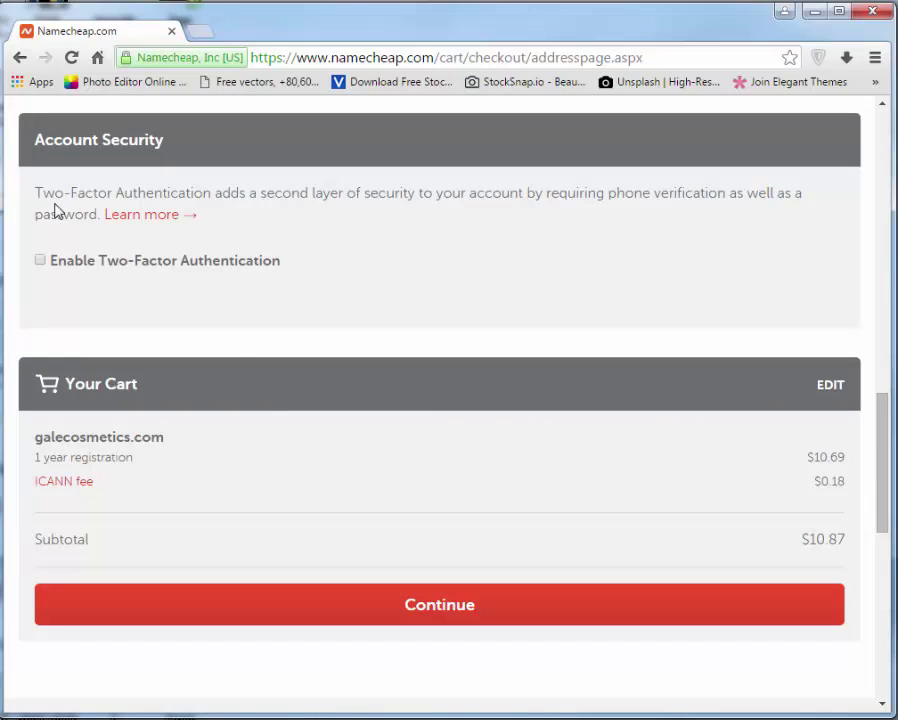
{"action": "scroll", "coordinate": [294, 276], "scroll_direction": "up", "scroll_amount": 3}
{"action": "scroll", "coordinate": [140, 346], "scroll_direction": "down", "scroll_amount": 3}
{"action": "left_click", "coordinate": [41, 262]}
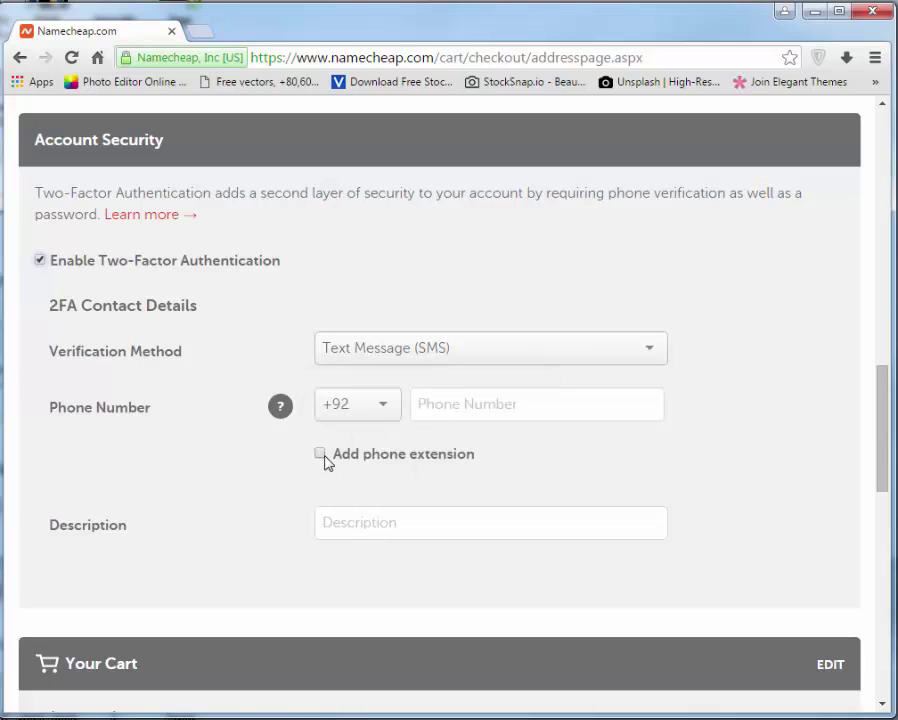
{"action": "scroll", "coordinate": [196, 460], "scroll_direction": "down", "scroll_amount": 3}
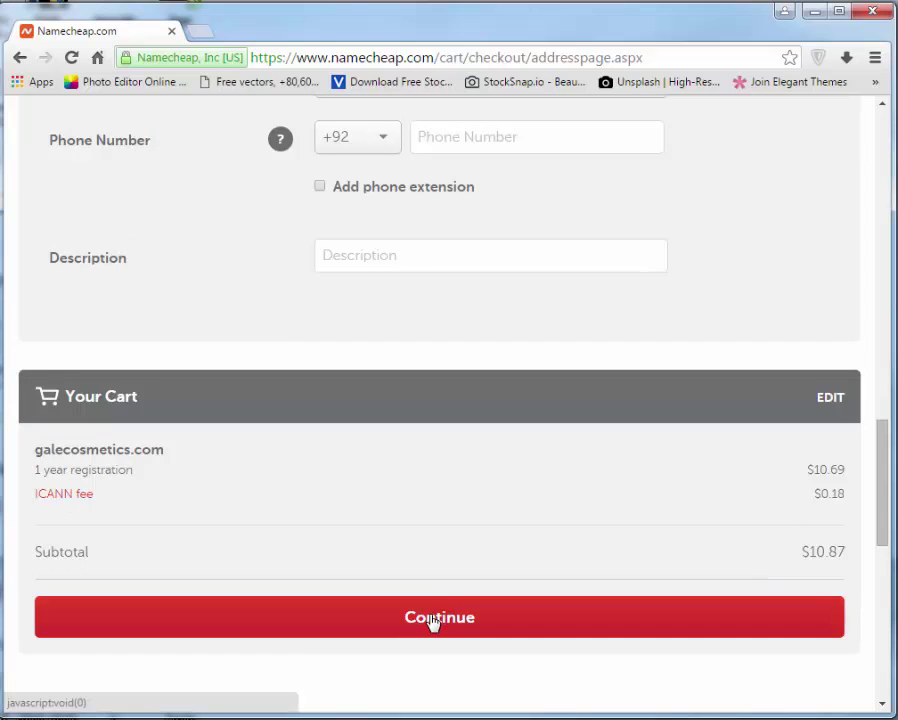
{"action": "scroll", "coordinate": [428, 538], "scroll_direction": "down", "scroll_amount": 3}
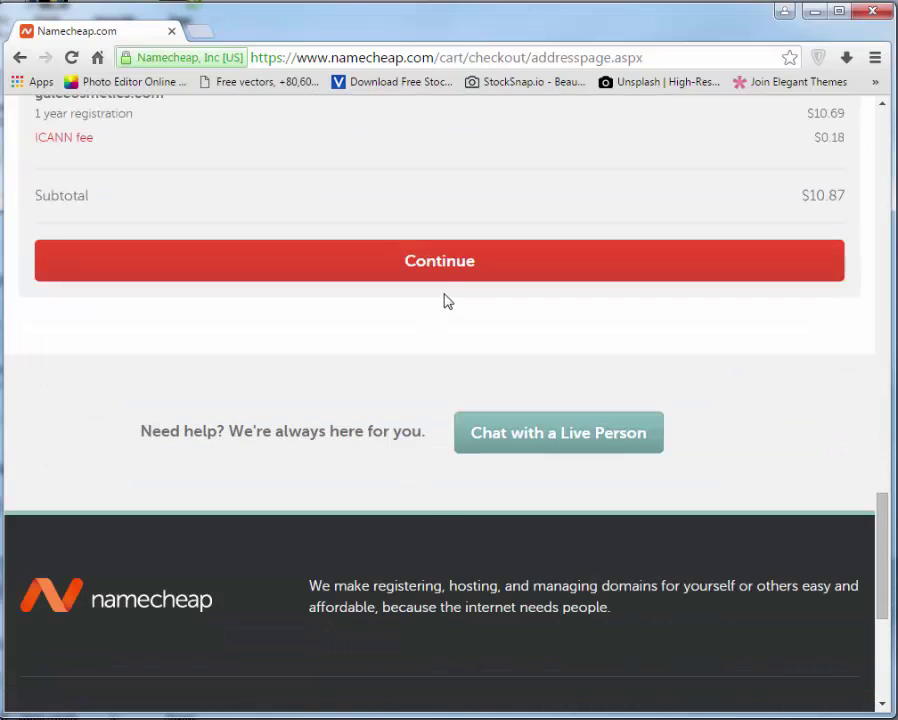